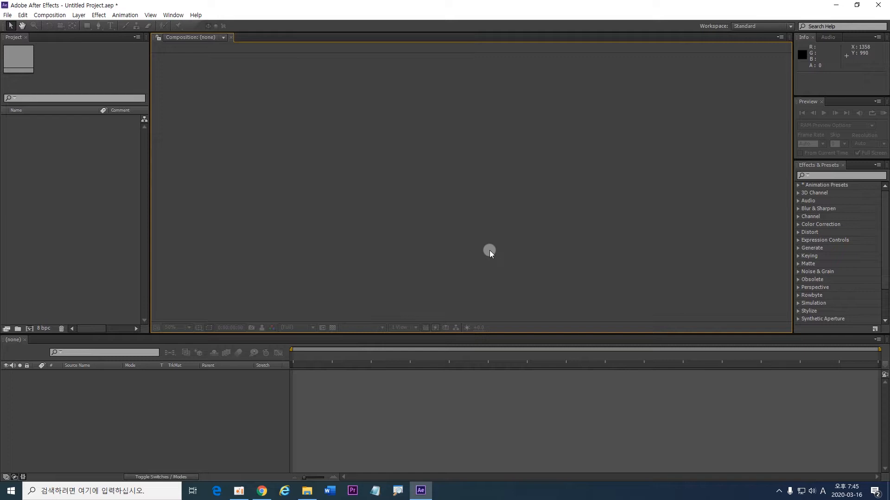
Create a new 1280 x 720 composition at 23.976 fps, 30 seconds long, with a white background
{"action": "key", "text": "ctrl+n"}
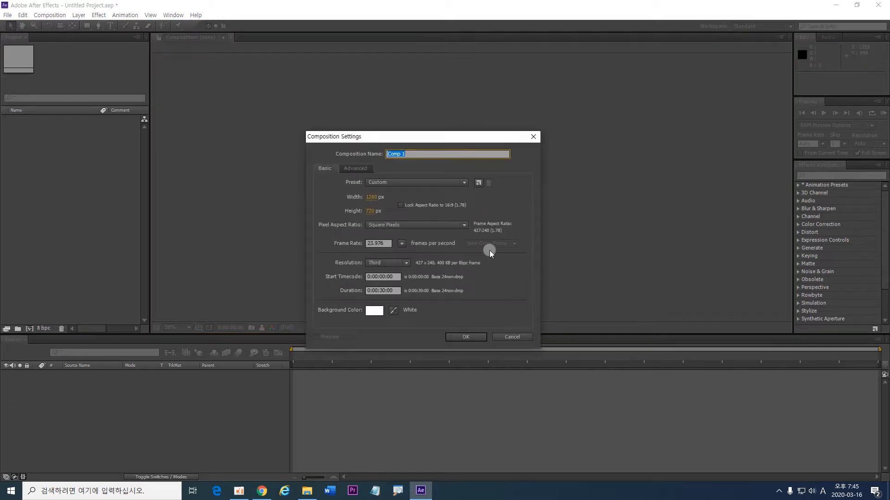
{"action": "key", "text": "Return"}
{"action": "scroll", "coordinate": [494, 244], "scroll_direction": "down", "scroll_amount": 1}
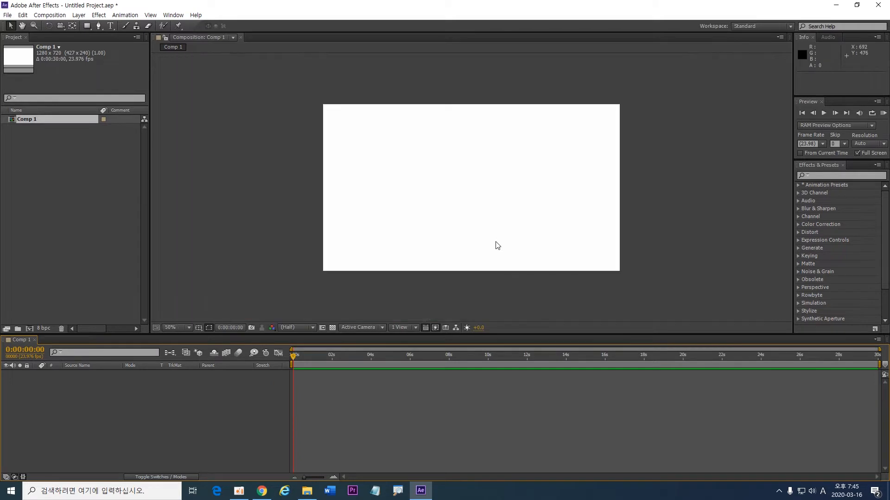
{"action": "scroll", "coordinate": [495, 240], "scroll_direction": "up", "scroll_amount": 1}
{"action": "scroll", "coordinate": [497, 244], "scroll_direction": "down", "scroll_amount": 1}
{"action": "left_click", "coordinate": [79, 16]}
{"action": "mouse_move", "coordinate": [110, 27]}
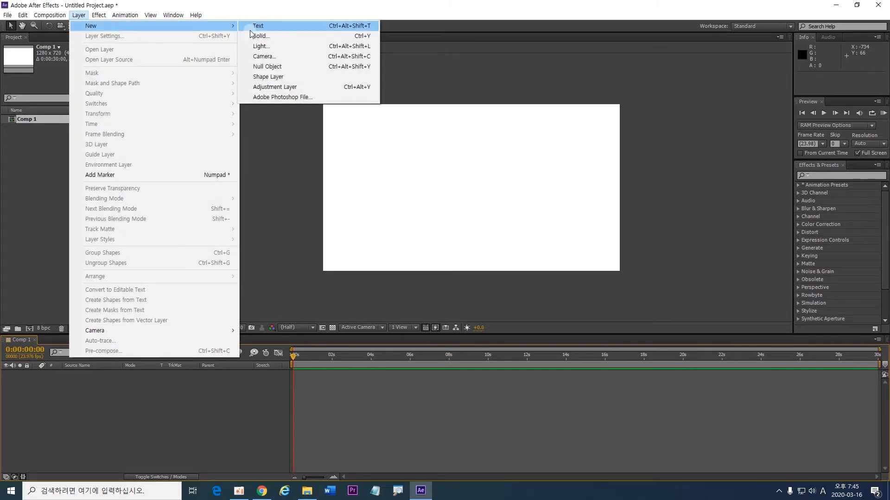
{"action": "left_click", "coordinate": [51, 179]}
{"action": "left_click", "coordinate": [48, 182]}
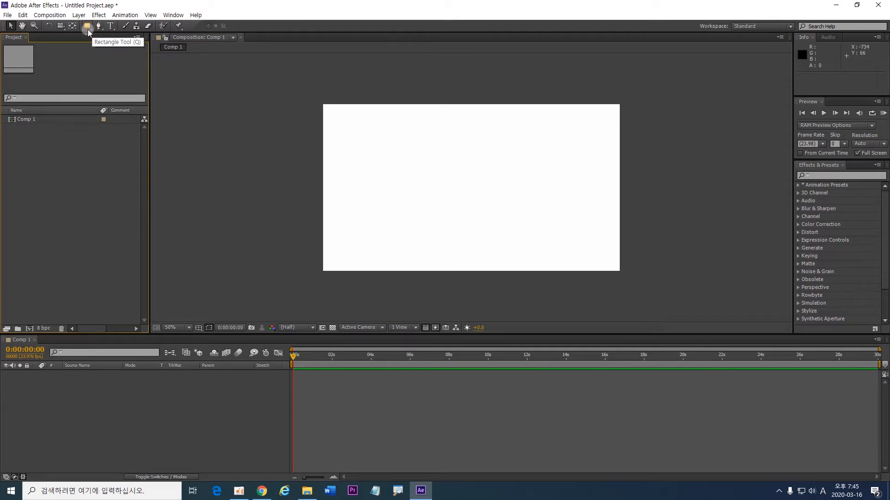
Draw a square about 156 px wide near the centre of the composition with the Rectangle tool
{"action": "left_click", "coordinate": [88, 27]}
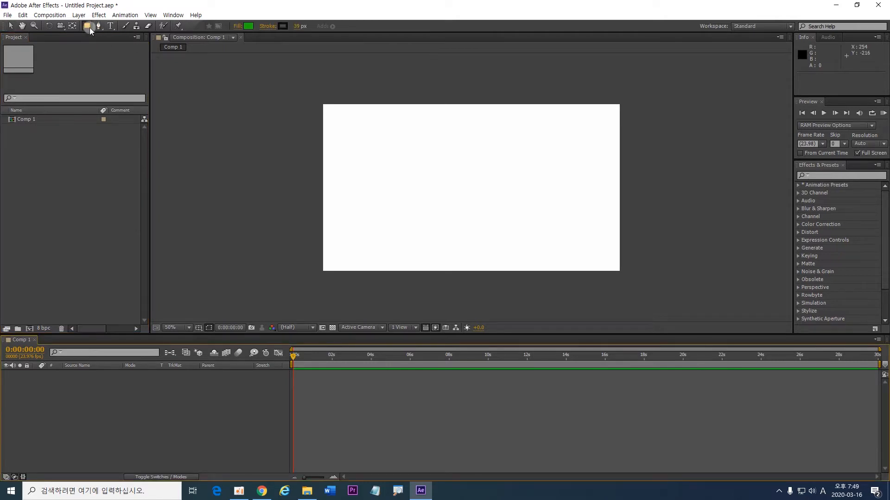
{"action": "left_click", "coordinate": [89, 27]}
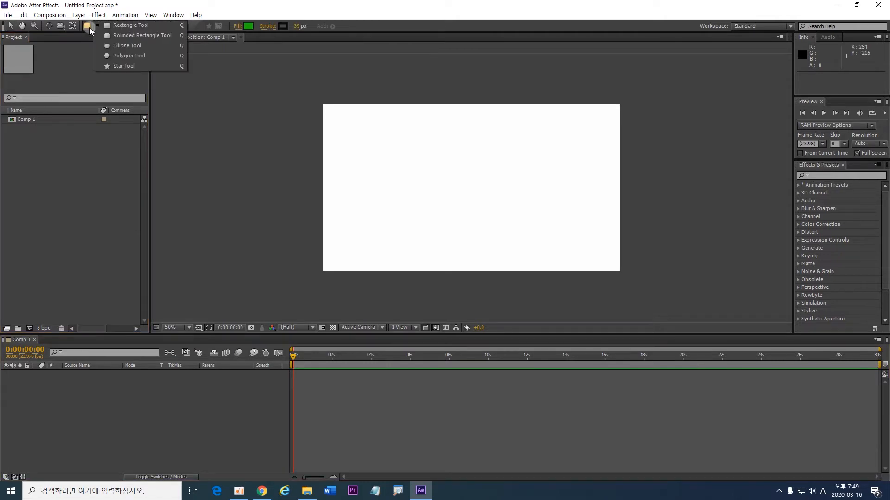
{"action": "left_click", "coordinate": [116, 28]}
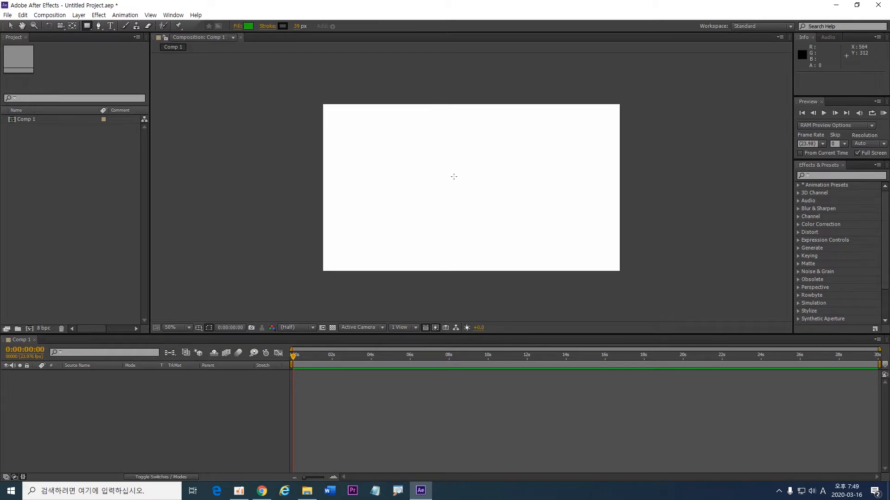
{"action": "left_click_drag", "start_coordinate": [454, 176], "coordinate": [490, 205]}
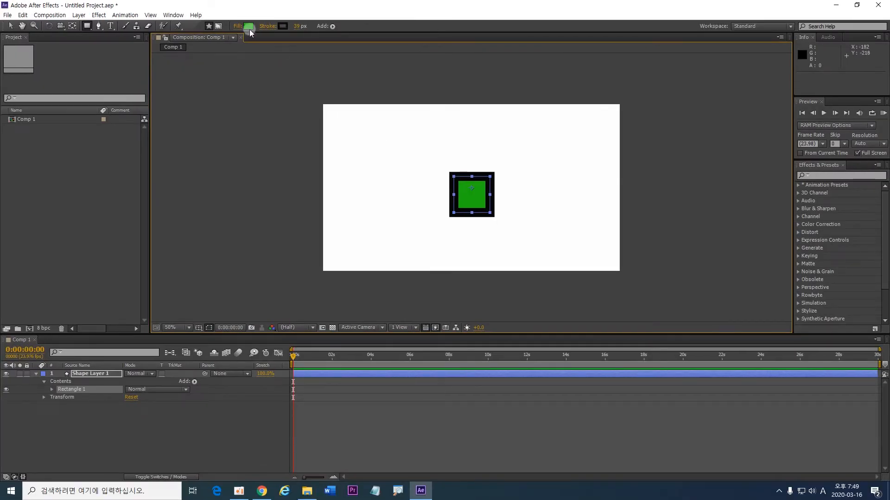
Change the square's fill colour to a bright pink
{"action": "left_click", "coordinate": [249, 26]}
{"action": "left_click", "coordinate": [363, 222]}
{"action": "left_click", "coordinate": [343, 220]}
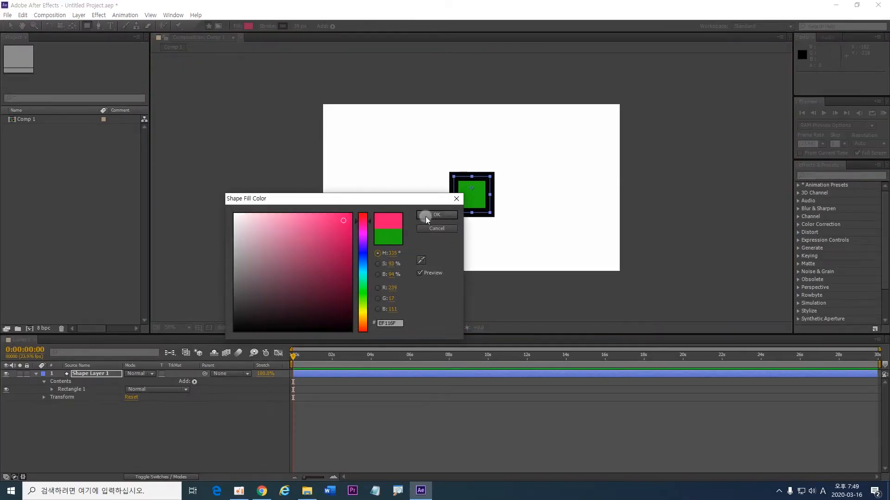
{"action": "left_click", "coordinate": [426, 216]}
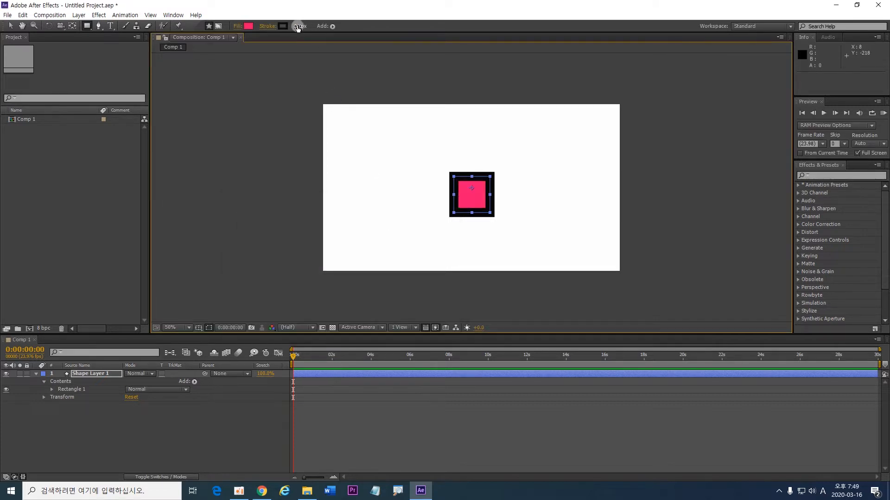
Set the square's stroke to 24 px wide in dark blue, and deselect the shape with the Selection tool
{"action": "left_click_drag", "start_coordinate": [297, 27], "coordinate": [290, 26]}
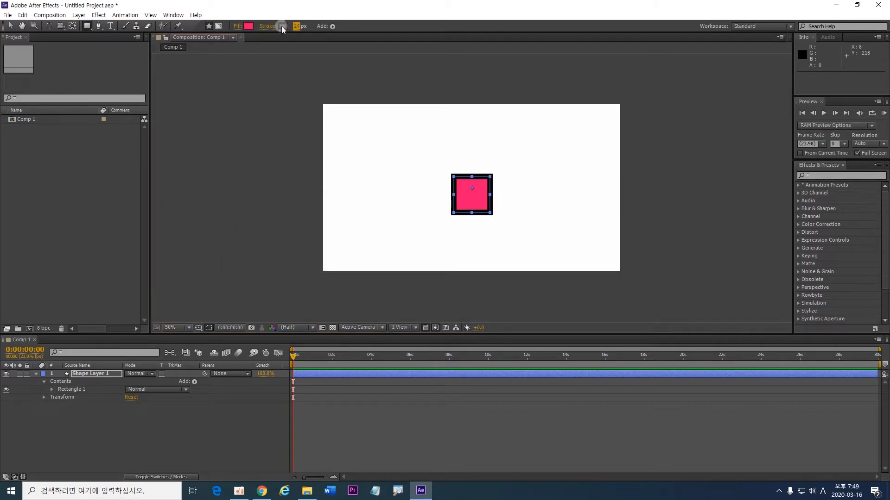
{"action": "left_click", "coordinate": [282, 26]}
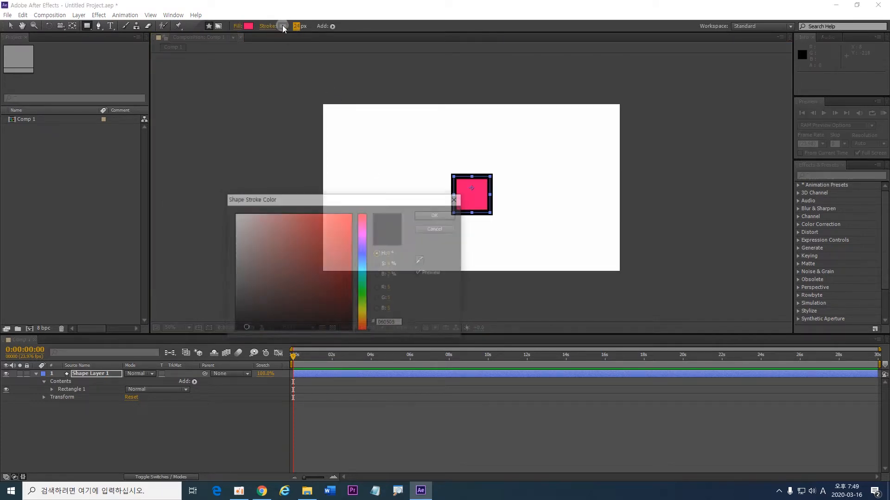
{"action": "left_click", "coordinate": [363, 254]}
{"action": "left_click", "coordinate": [343, 240]}
{"action": "left_click", "coordinate": [433, 216]}
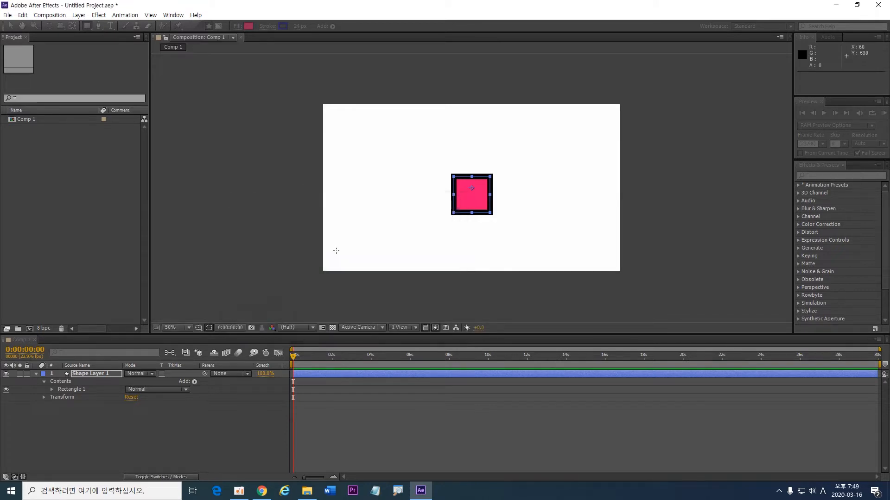
{"action": "left_click", "coordinate": [78, 82]}
{"action": "left_click", "coordinate": [10, 26]}
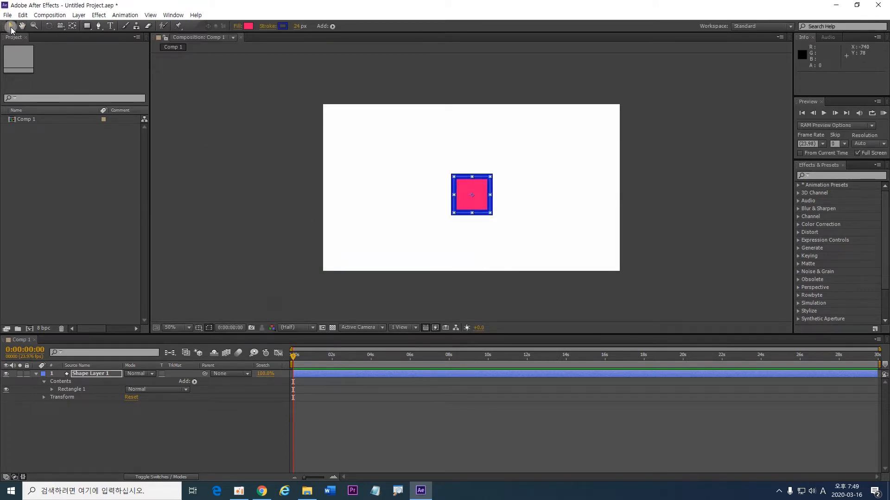
{"action": "left_click", "coordinate": [249, 171]}
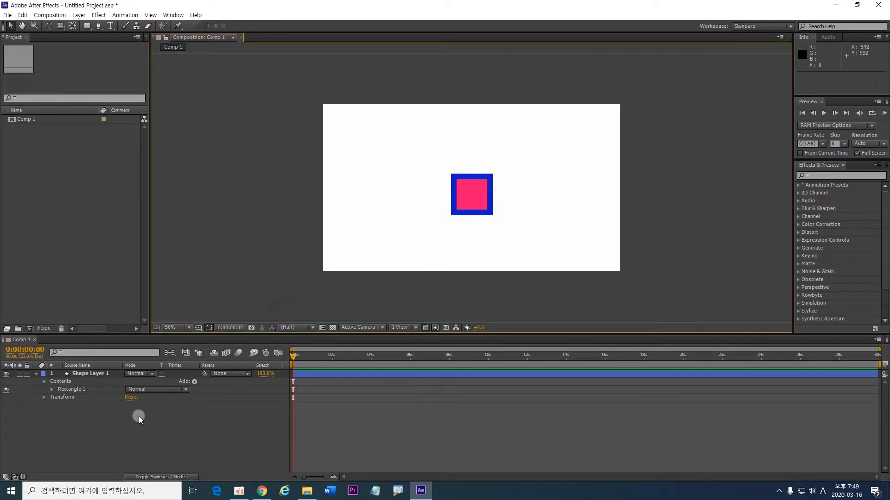
Examine the rectangle's path, stroke, fill and transform properties inside the shape layer, and collapse its contents again
{"action": "left_click", "coordinate": [87, 376]}
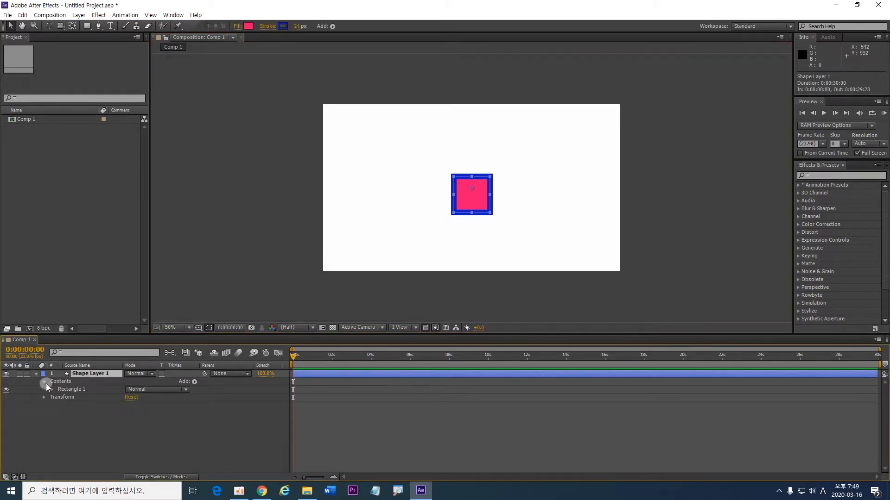
{"action": "left_click", "coordinate": [80, 390]}
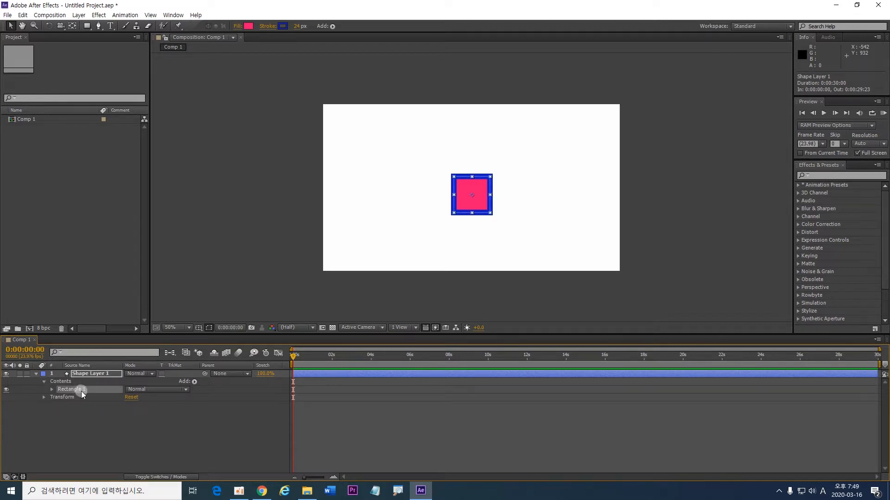
{"action": "left_click", "coordinate": [52, 390]}
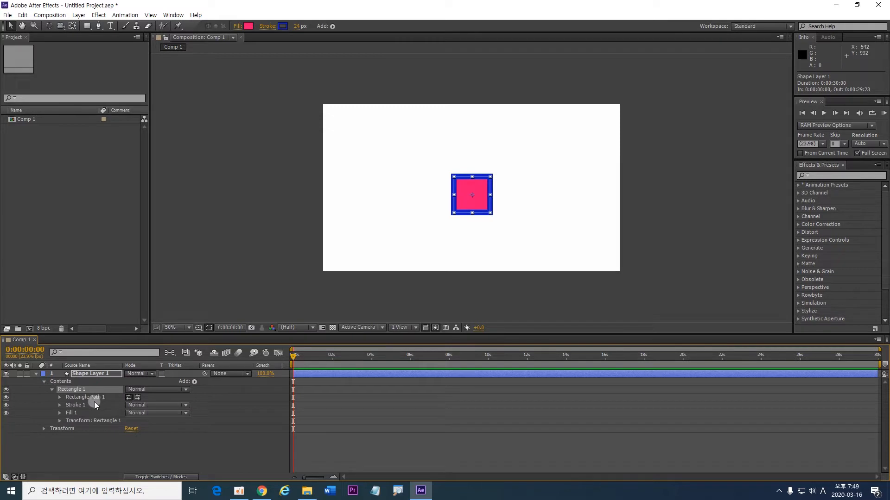
{"action": "left_click", "coordinate": [59, 397]}
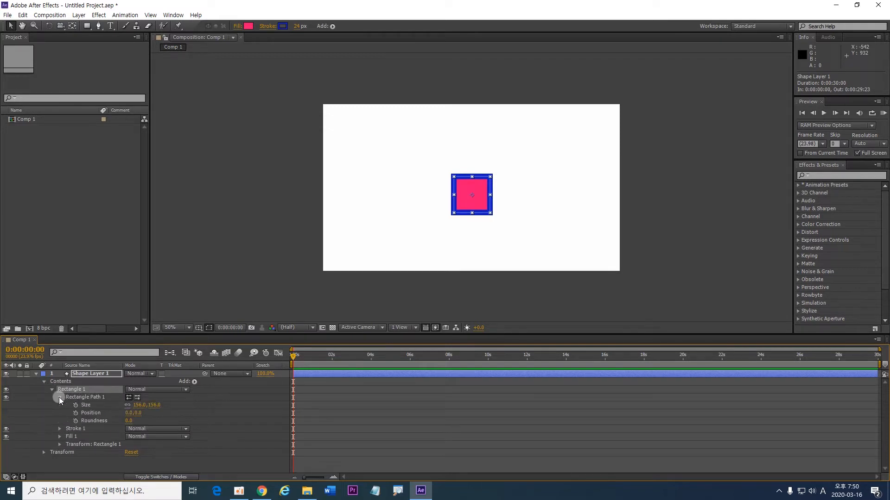
{"action": "left_click", "coordinate": [59, 429]}
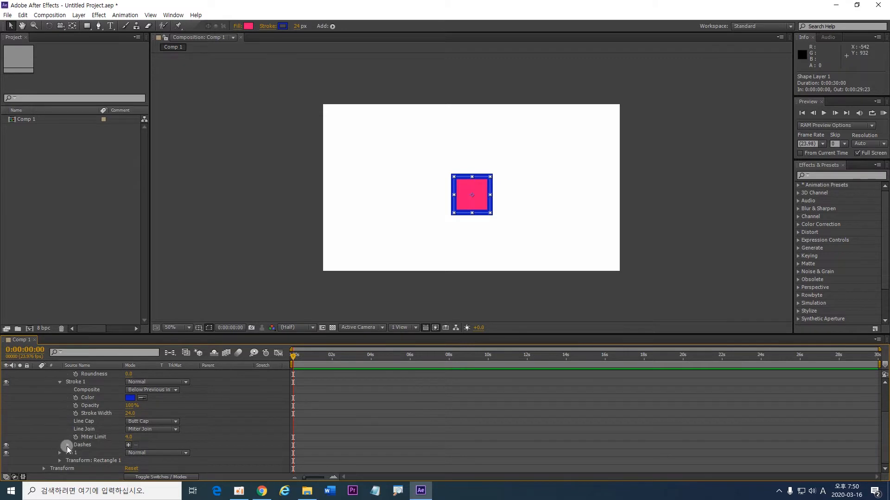
{"action": "left_click", "coordinate": [67, 445]}
{"action": "left_click", "coordinate": [60, 454]}
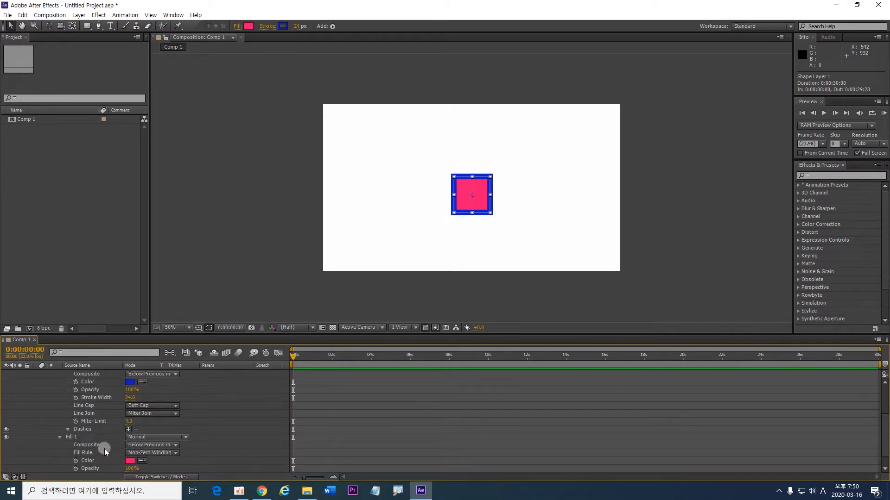
{"action": "scroll", "coordinate": [65, 458], "scroll_direction": "down", "scroll_amount": 1}
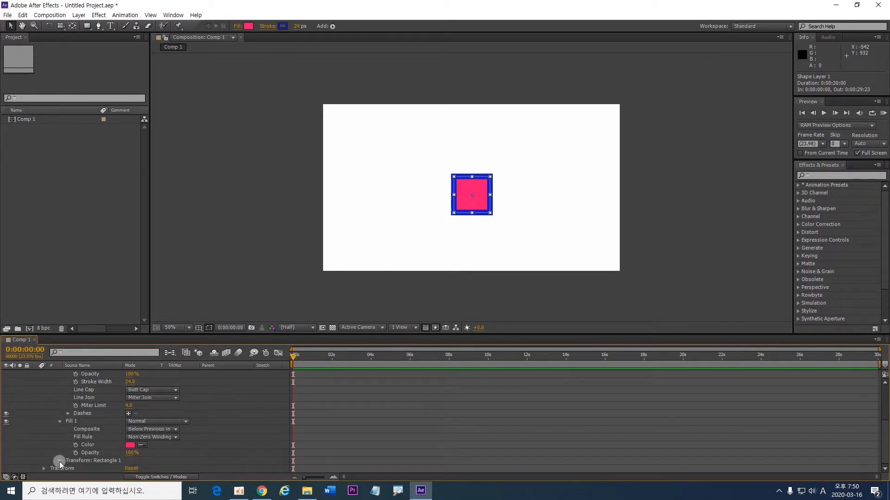
{"action": "left_click", "coordinate": [59, 461]}
{"action": "scroll", "coordinate": [105, 452], "scroll_direction": "up", "scroll_amount": 5}
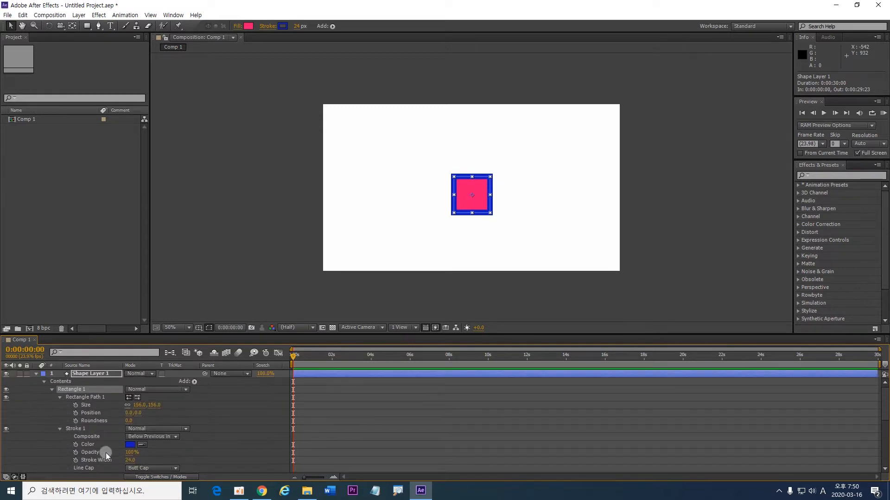
{"action": "left_click", "coordinate": [53, 389]}
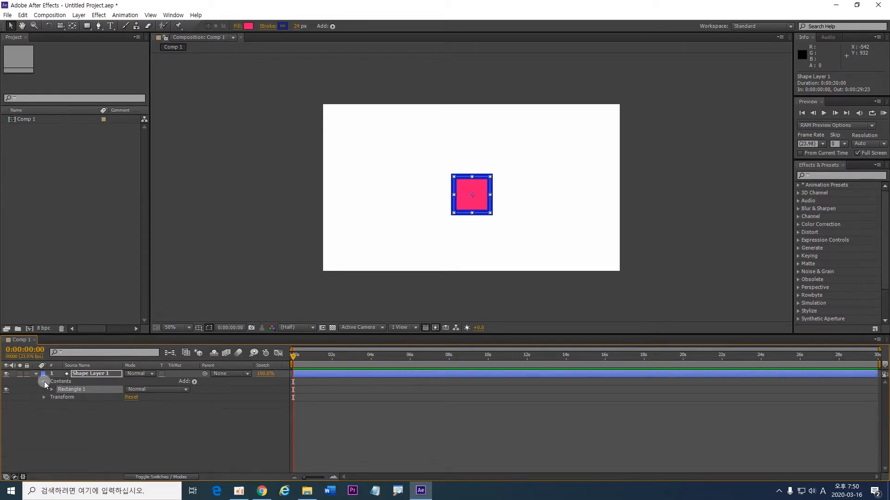
{"action": "left_click", "coordinate": [44, 381]}
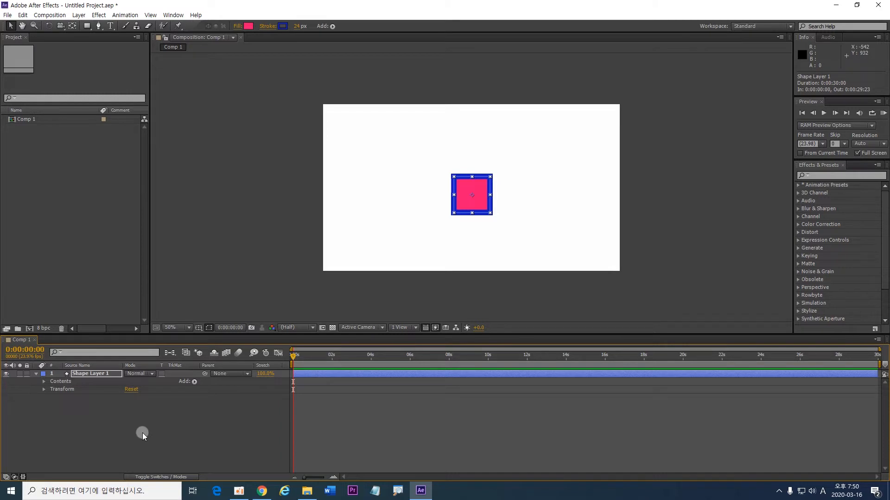
Move the square slightly so that its shape layer sits at about position 632, 362
{"action": "left_click", "coordinate": [143, 433]}
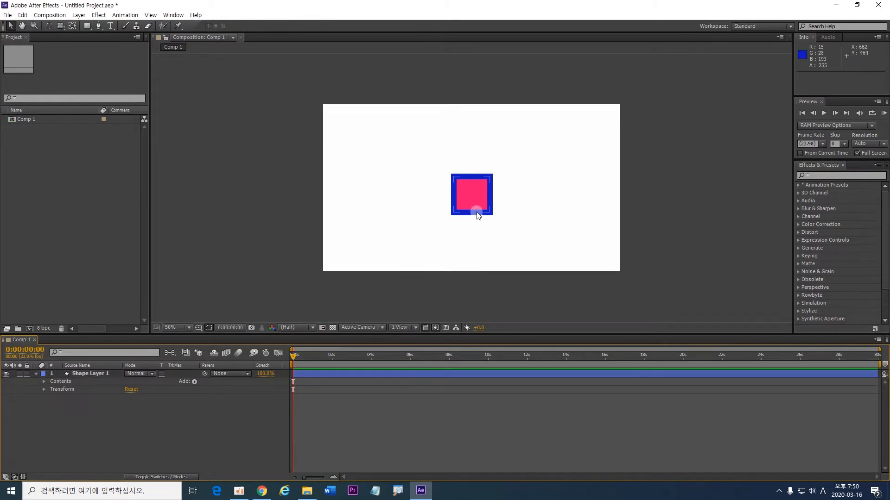
{"action": "mouse_move", "coordinate": [477, 210]}
{"action": "left_mouse_down"}
{"action": "mouse_move", "coordinate": [465, 196]}
{"action": "mouse_move", "coordinate": [368, 163]}
{"action": "mouse_move", "coordinate": [475, 195]}
{"action": "left_mouse_up"}
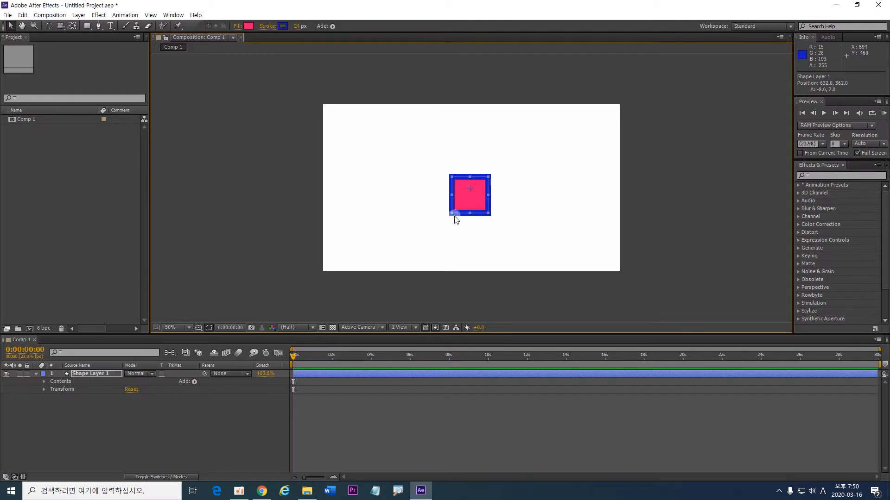
Animate the shape layer's rotation with a keyframe at the start and 3 full turns at 0:00:01:03
{"action": "left_click", "coordinate": [105, 373]}
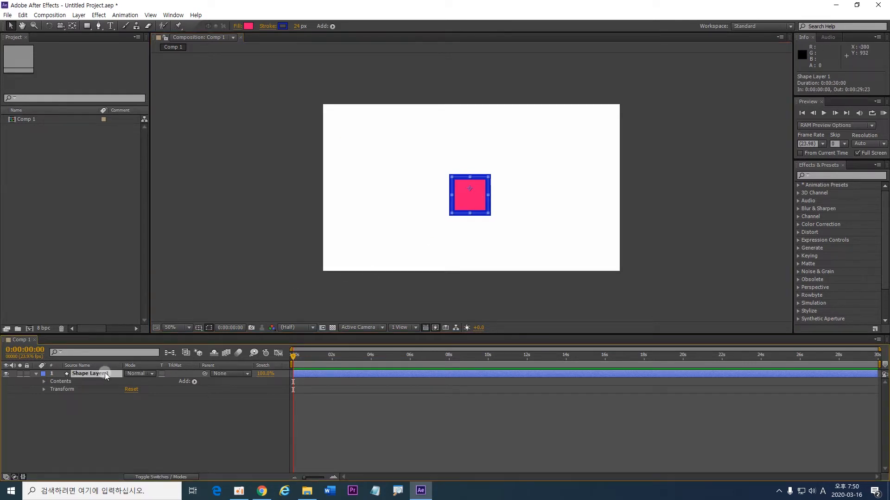
{"action": "key", "text": "r"}
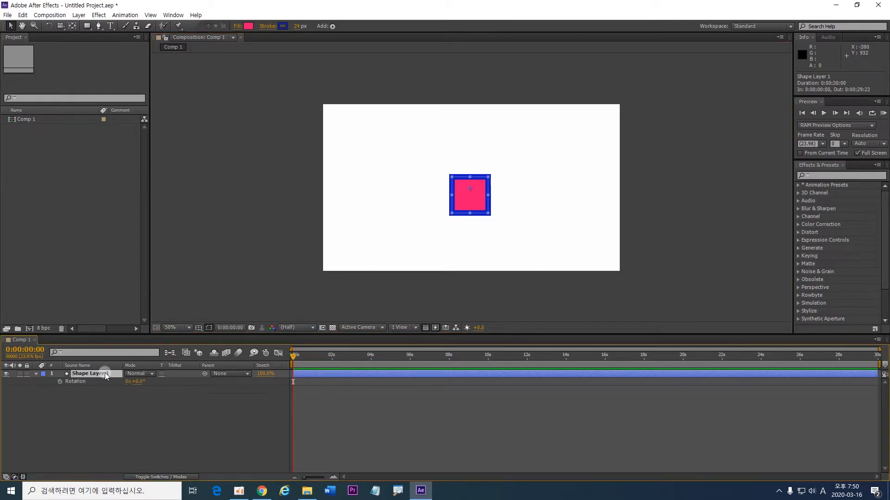
{"action": "left_click", "coordinate": [60, 382]}
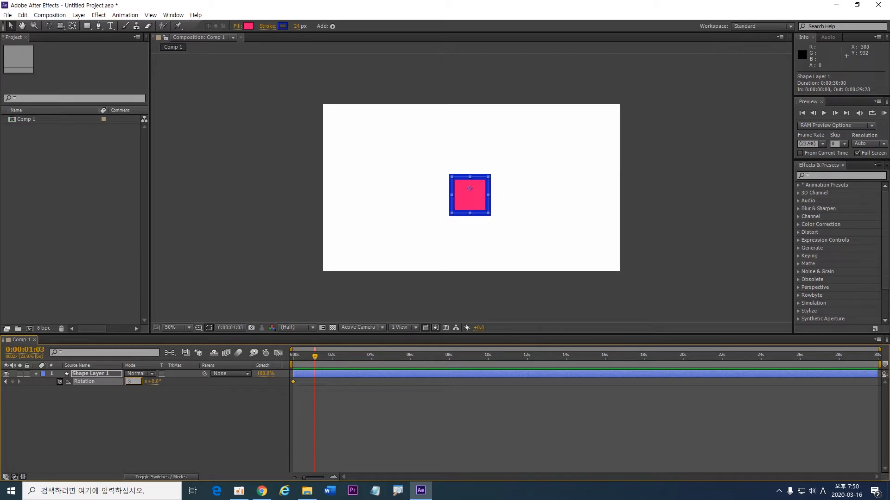
{"action": "type", "text": "3"}
{"action": "key", "text": "Return"}
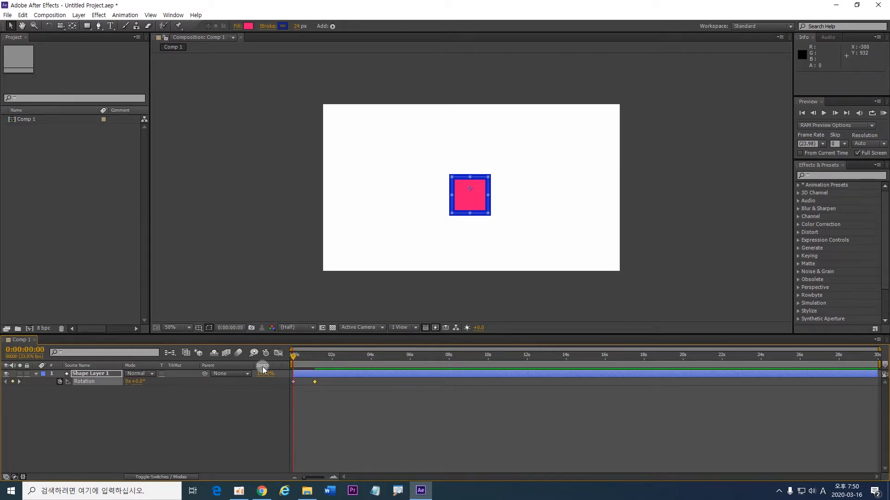
Play back the square's rotation animation, with the composition fitted to the viewer
{"action": "key", "text": "space"}
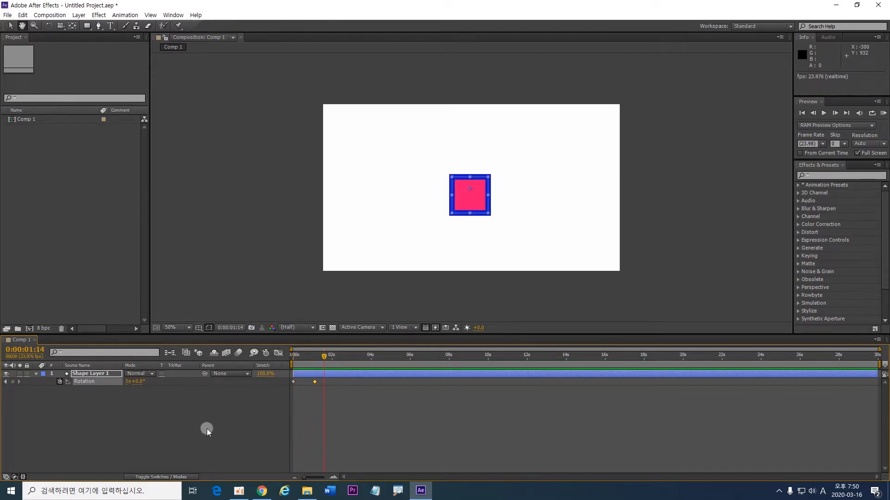
{"action": "left_click", "coordinate": [187, 328]}
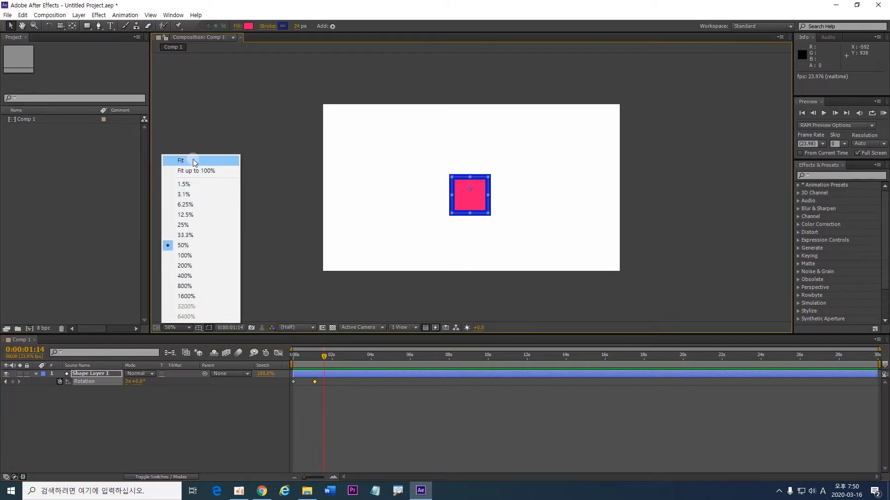
{"action": "left_click", "coordinate": [193, 160]}
{"action": "key", "text": "space"}
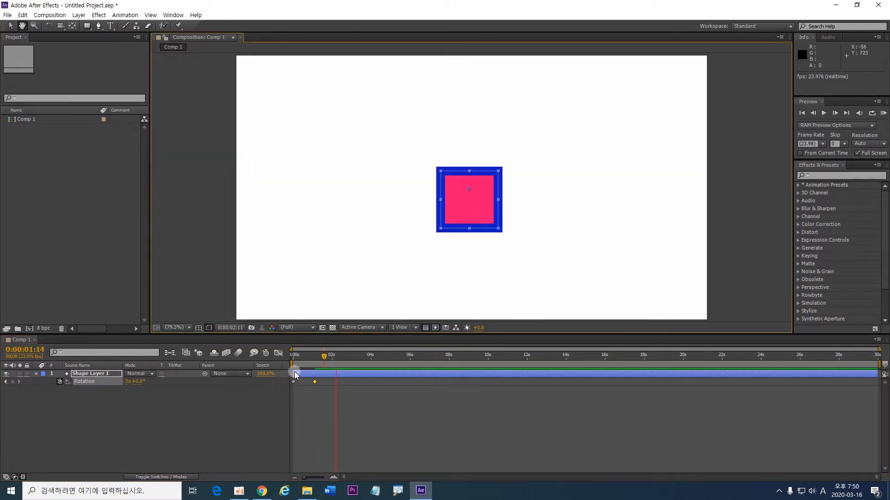
{"action": "key", "text": "space"}
{"action": "left_click", "coordinate": [223, 397]}
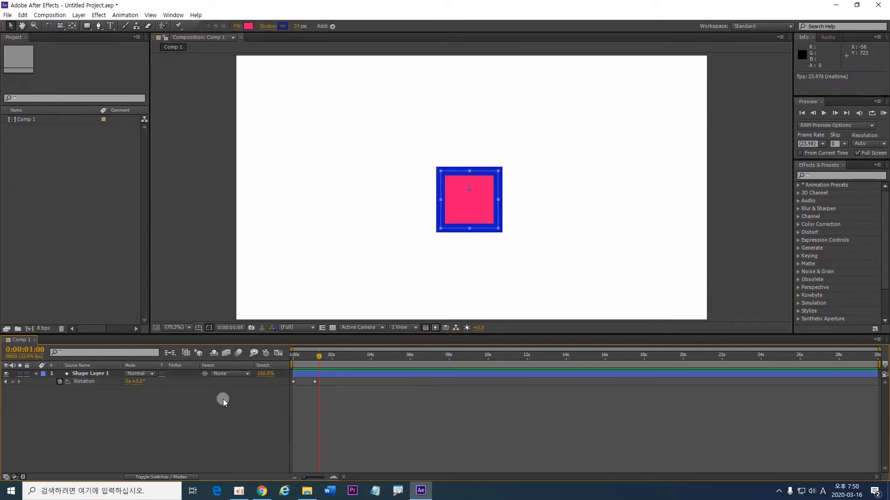
Delete the existing square shape layer from the composition
{"action": "left_click", "coordinate": [84, 374]}
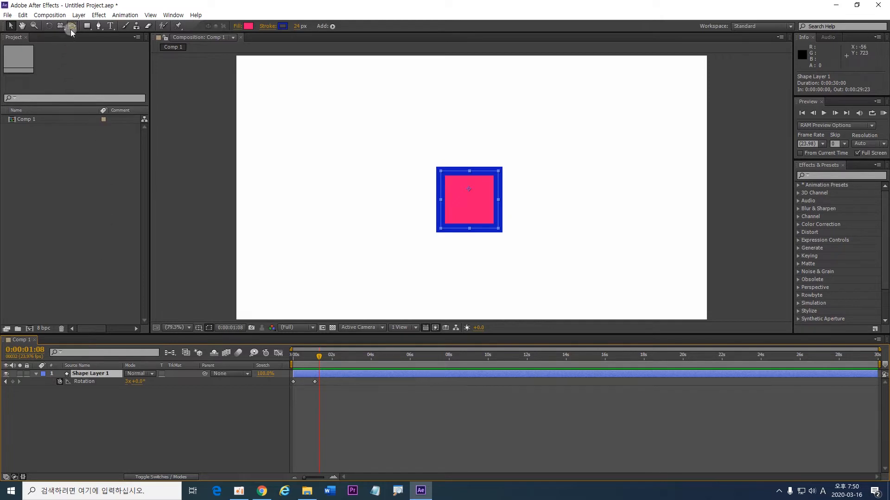
{"action": "left_click", "coordinate": [79, 15]}
{"action": "left_click", "coordinate": [48, 135]}
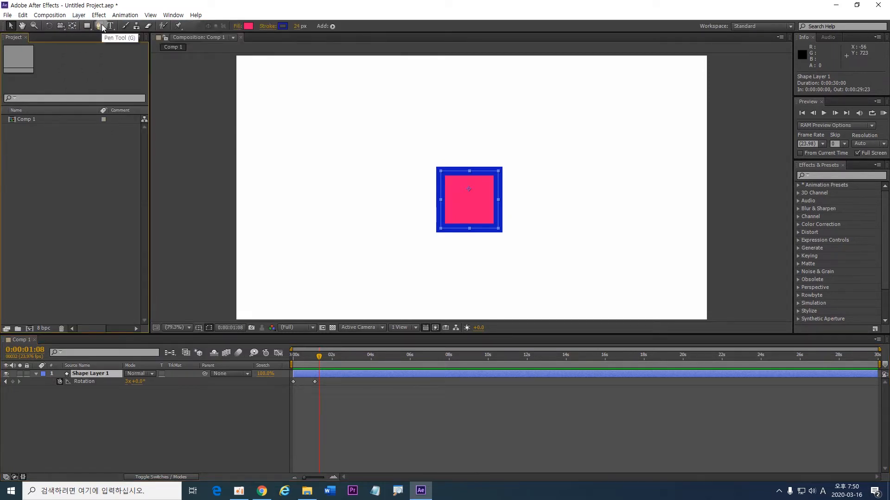
{"action": "left_click", "coordinate": [101, 432]}
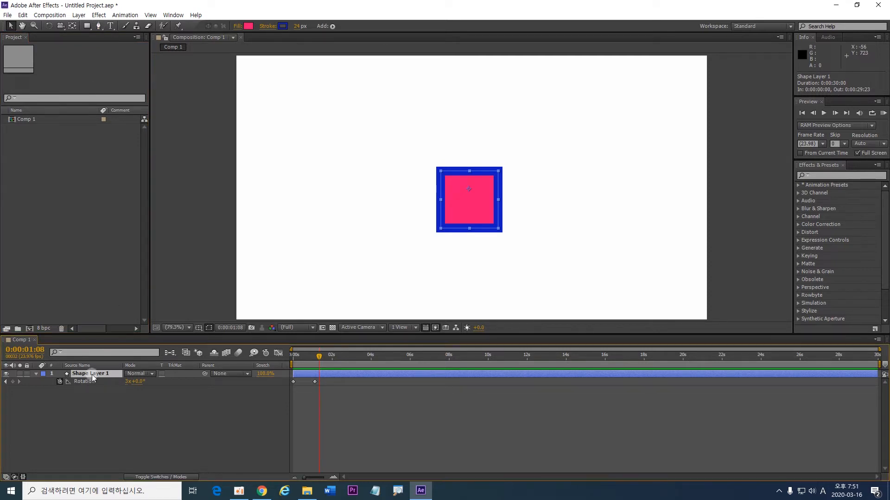
{"action": "key", "text": "Delete"}
Create a new empty shape layer in the composition and expand it to show its Contents and Transform groups
{"action": "right_click", "coordinate": [141, 404]}
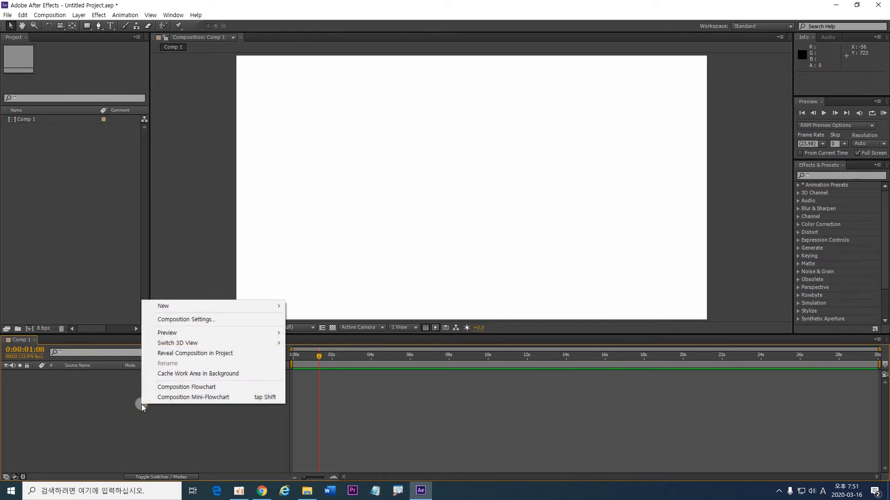
{"action": "mouse_move", "coordinate": [184, 306]}
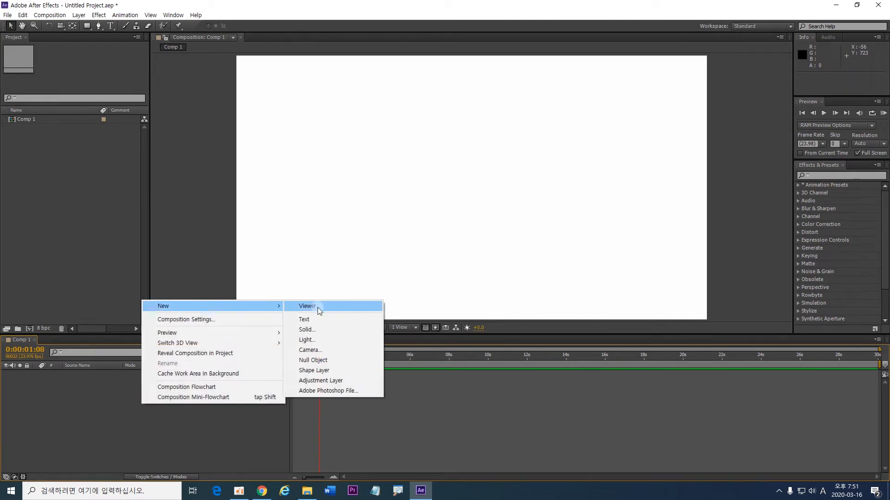
{"action": "left_click", "coordinate": [318, 371]}
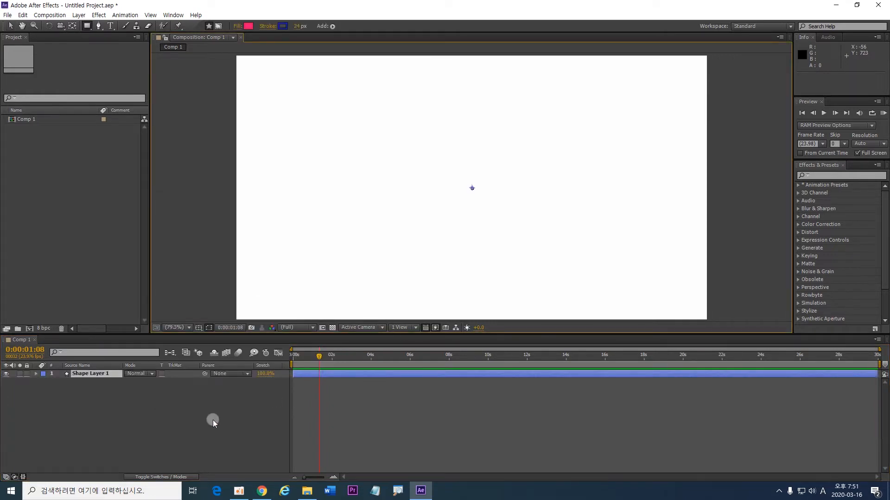
{"action": "left_click", "coordinate": [35, 374]}
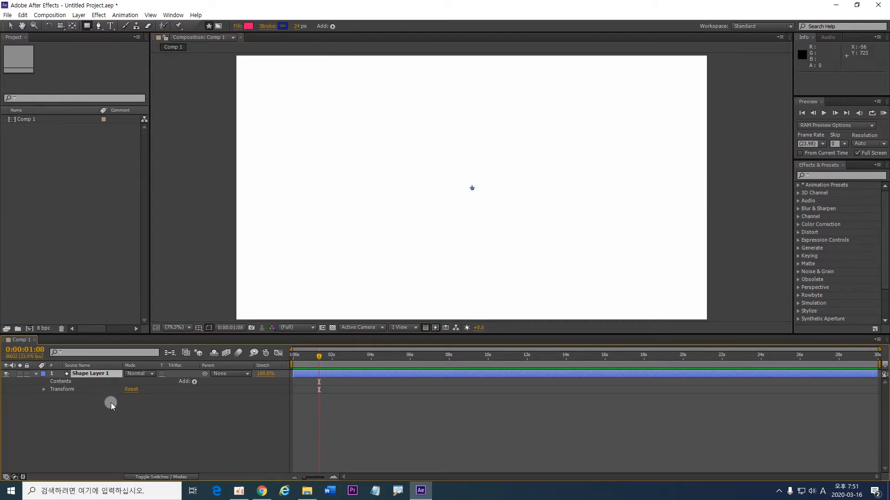
{"action": "left_click", "coordinate": [63, 383]}
{"action": "left_click", "coordinate": [44, 389]}
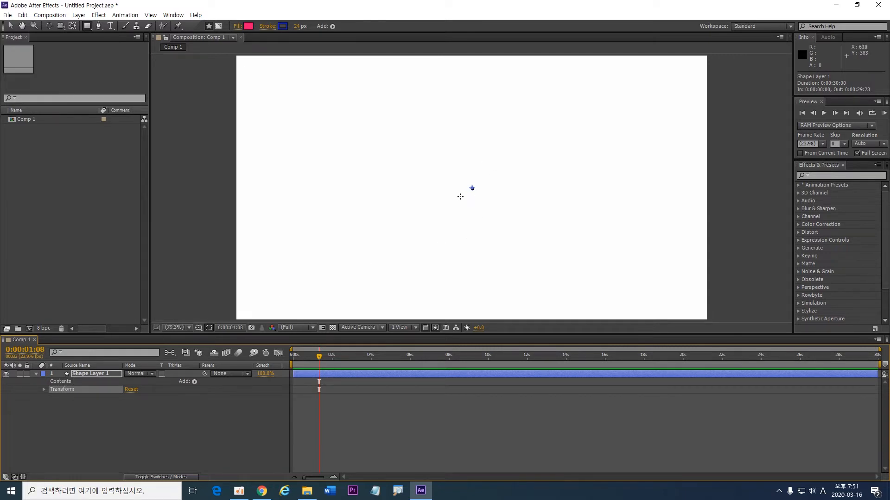
Examine the shapes, fill and stroke types, and path operations that can be added to the empty shape layer's contents
{"action": "left_click", "coordinate": [194, 382]}
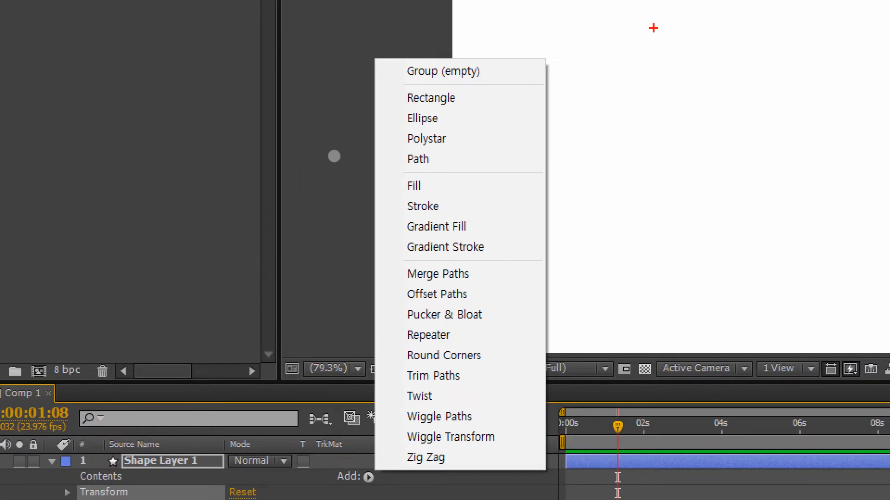
{"action": "mouse_move", "coordinate": [406, 89]}
{"action": "left_mouse_down"}
{"action": "mouse_move", "coordinate": [393, 110]}
{"action": "mouse_move", "coordinate": [408, 161]}
{"action": "left_mouse_up"}
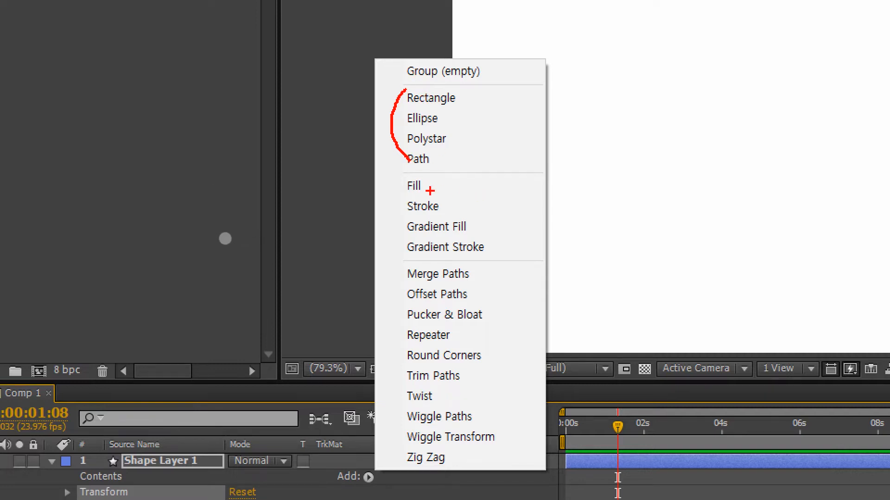
{"action": "mouse_move", "coordinate": [401, 183]}
{"action": "left_mouse_down"}
{"action": "mouse_move", "coordinate": [387, 225]}
{"action": "mouse_move", "coordinate": [403, 249]}
{"action": "left_mouse_up"}
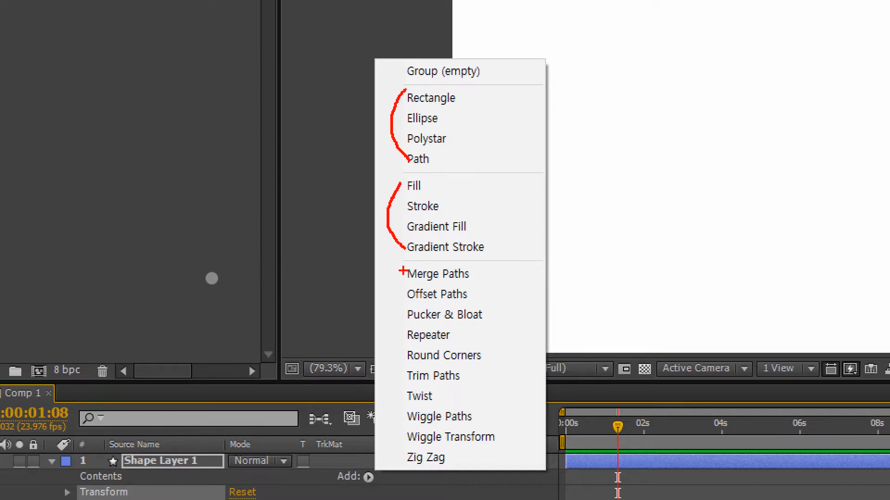
{"action": "mouse_move", "coordinate": [403, 271]}
{"action": "left_mouse_down"}
{"action": "mouse_move", "coordinate": [383, 302]}
{"action": "mouse_move", "coordinate": [376, 349]}
{"action": "mouse_move", "coordinate": [378, 400]}
{"action": "mouse_move", "coordinate": [407, 454]}
{"action": "left_mouse_up"}
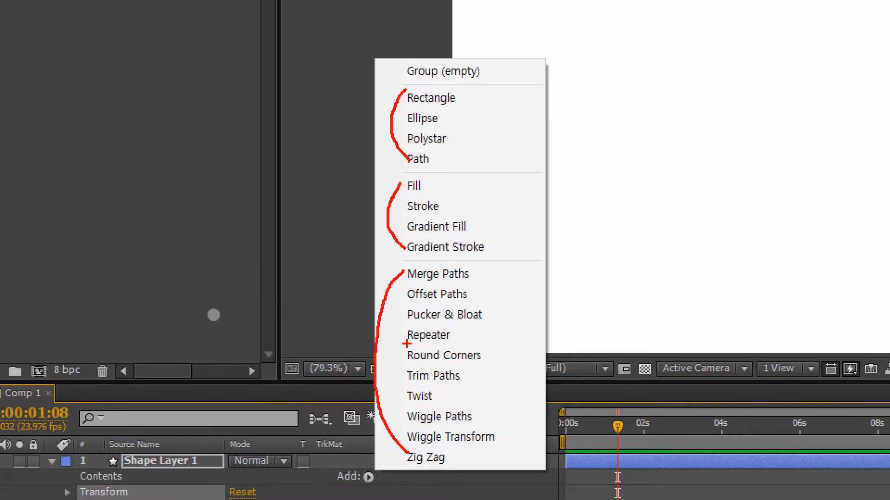
{"action": "left_click_drag", "start_coordinate": [407, 345], "coordinate": [452, 345]}
{"action": "left_click_drag", "start_coordinate": [407, 382], "coordinate": [465, 381]}
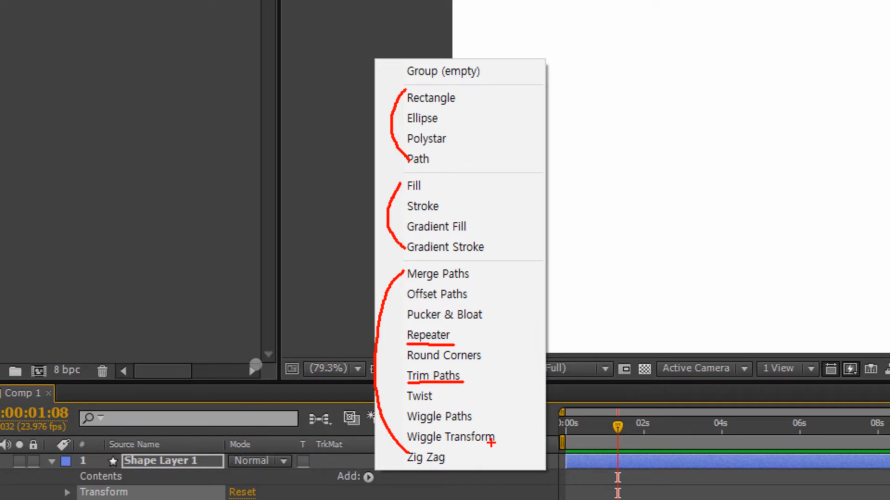
{"action": "key", "text": "Escape"}
{"action": "left_click", "coordinate": [445, 249]}
{"action": "key", "text": "ctrl+z"}
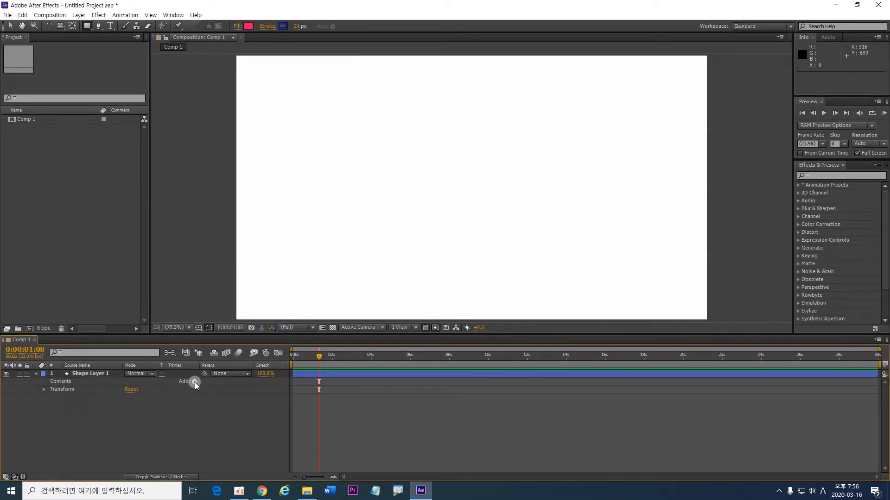
Add an ellipse path to the shape layer's contents and expand its size and position properties
{"action": "left_click", "coordinate": [194, 382]}
{"action": "left_click", "coordinate": [248, 202]}
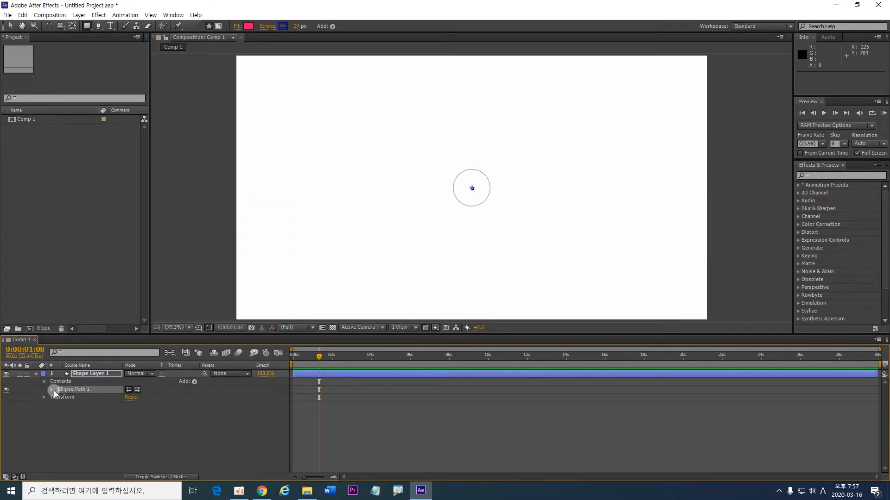
{"action": "left_click", "coordinate": [51, 391]}
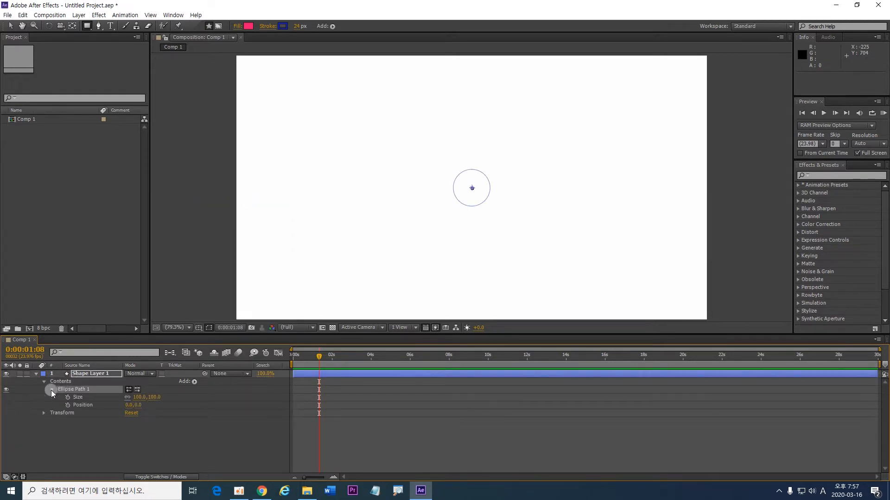
{"action": "left_click", "coordinate": [85, 400]}
{"action": "left_click", "coordinate": [95, 406]}
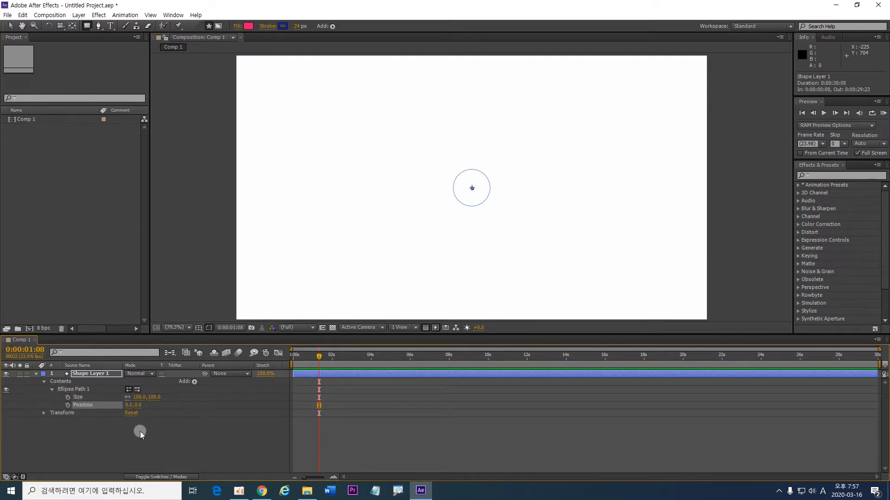
Add a fill and a stroke to the shape layer's contents for the ellipse
{"action": "left_click", "coordinate": [195, 382]}
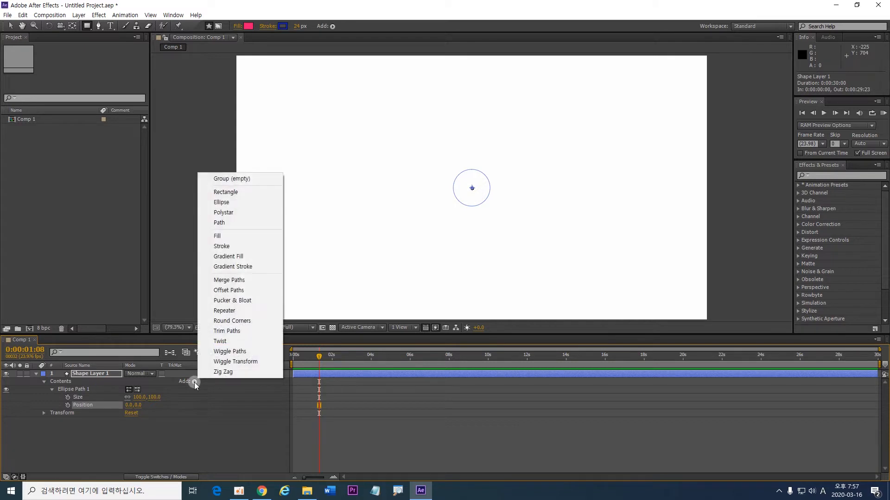
{"action": "left_click", "coordinate": [246, 237]}
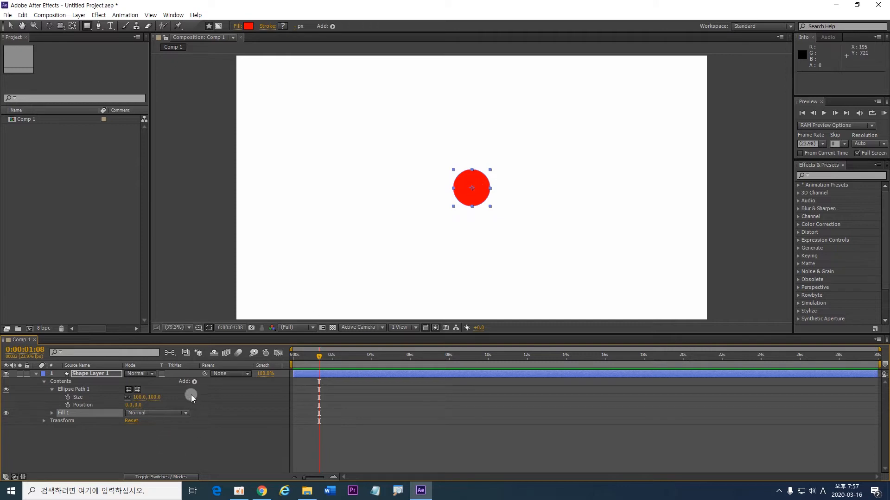
{"action": "left_click", "coordinate": [194, 382]}
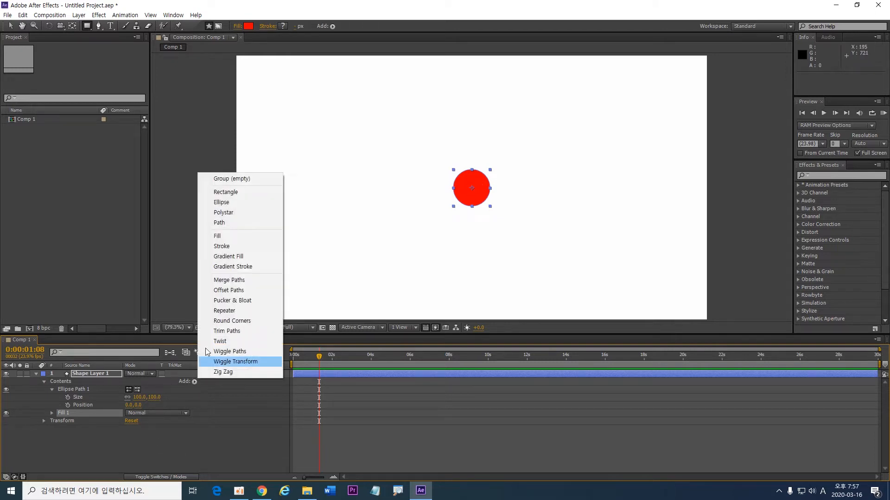
{"action": "left_click", "coordinate": [222, 246]}
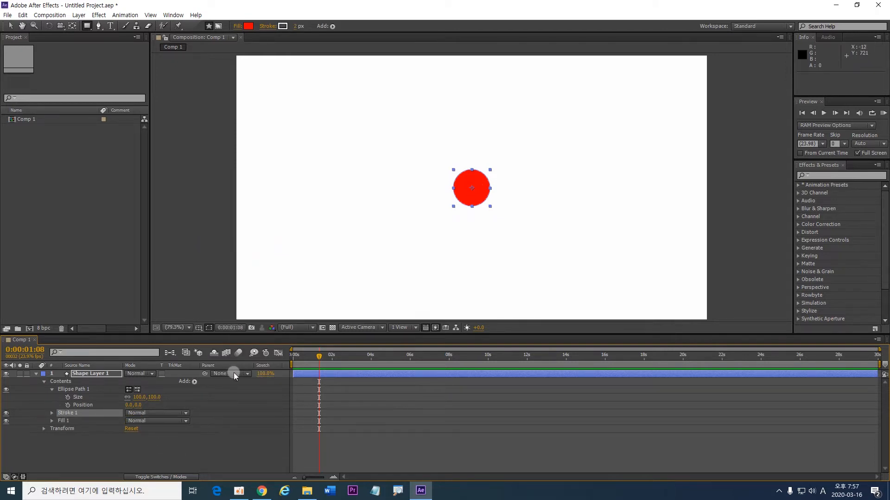
Set the ellipse's stroke width to 17 px and its stroke colour to black
{"action": "left_click", "coordinate": [297, 26]}
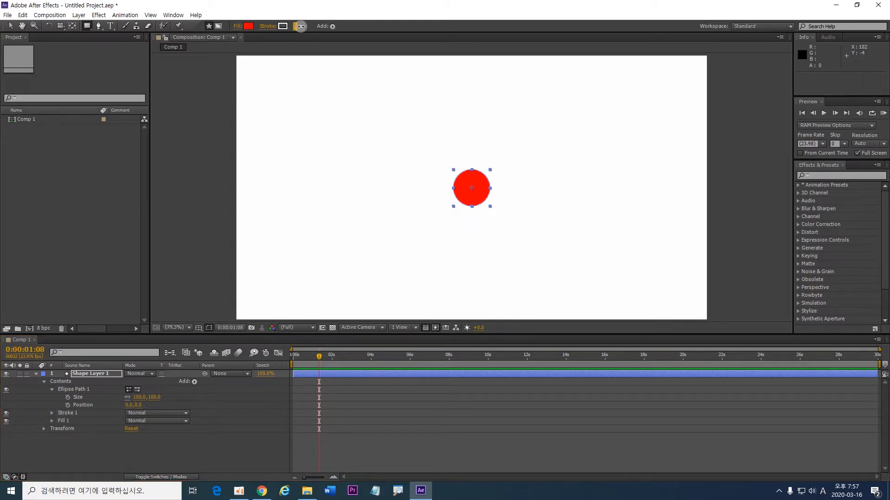
{"action": "type", "text": "17"}
{"action": "key", "text": "Return"}
{"action": "left_click", "coordinate": [282, 26]}
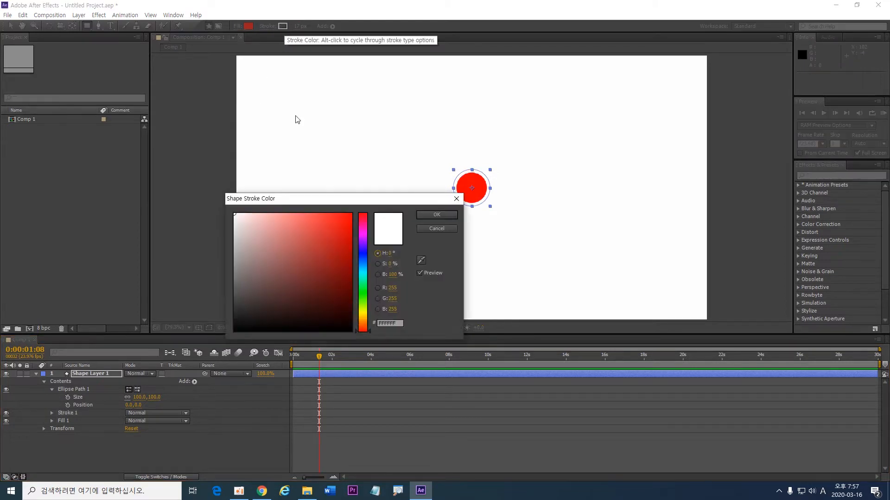
{"action": "left_click", "coordinate": [343, 324]}
{"action": "left_click", "coordinate": [439, 215]}
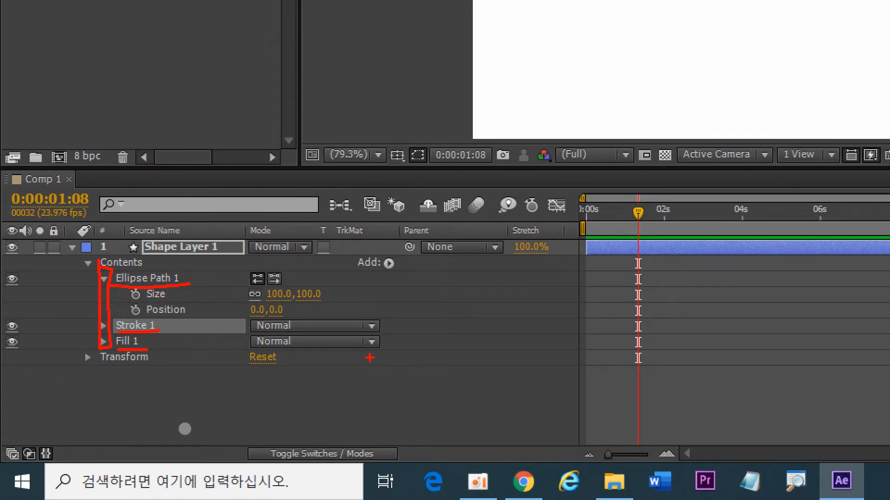
{"action": "key", "text": "Escape"}
{"action": "left_click", "coordinate": [101, 407]}
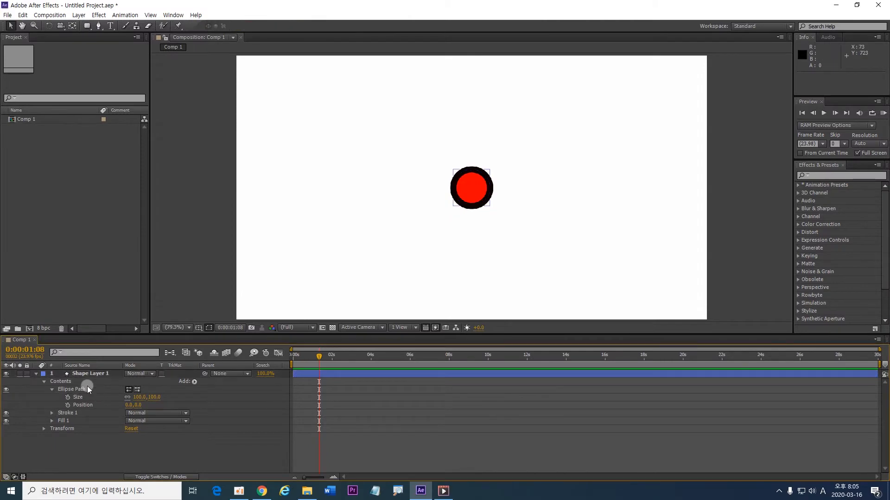
Add a polystar path to the same shape layer's contents and rename it 별
{"action": "left_click", "coordinate": [194, 382]}
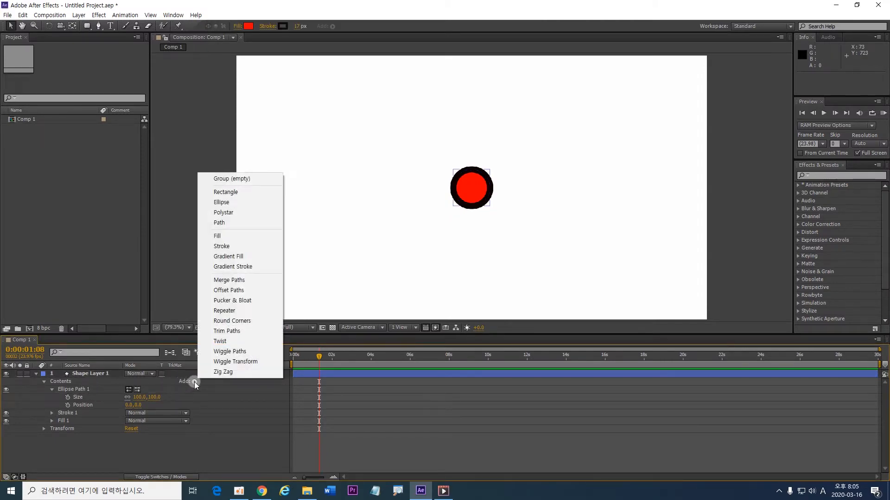
{"action": "left_click", "coordinate": [259, 212]}
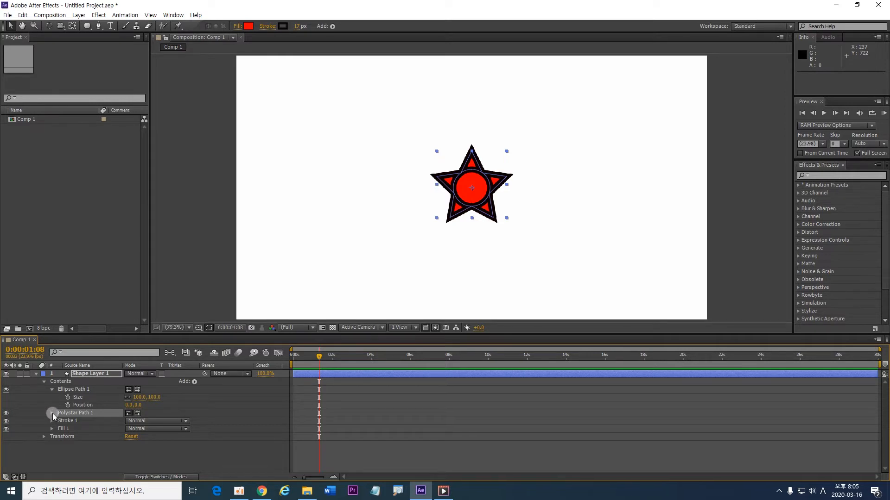
{"action": "left_click", "coordinate": [84, 414]}
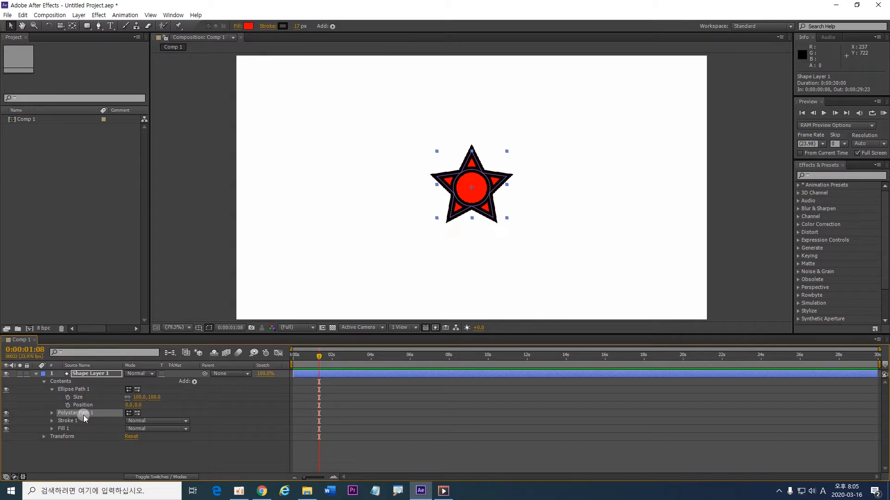
{"action": "key", "text": "Return"}
{"action": "key", "text": "Hangul"}
{"action": "type", "text": "ㅂㅕㄹ"}
Rename the ellipse path as 동그라미 and collapse its properties
{"action": "left_click", "coordinate": [87, 390]}
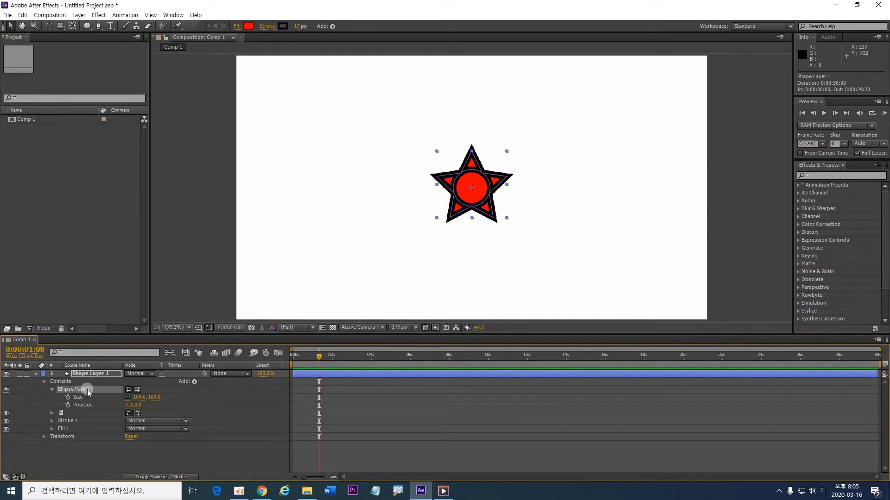
{"action": "key", "text": "Return"}
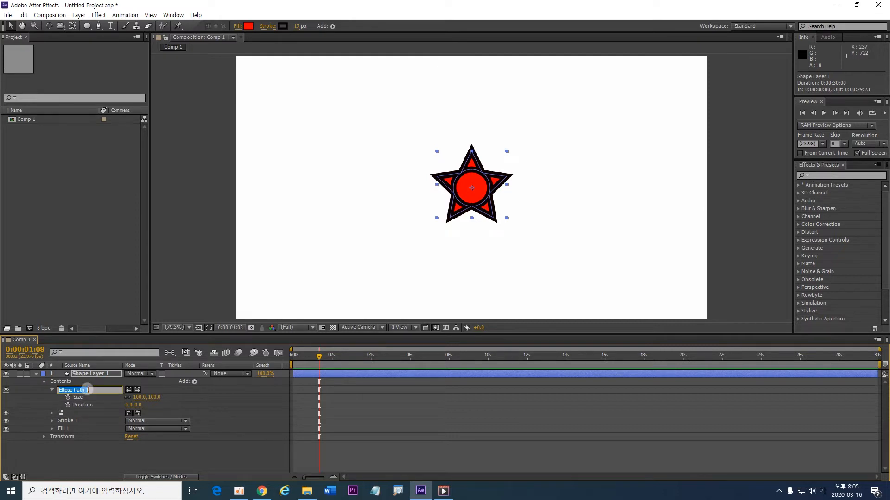
{"action": "type", "text": "동그라미"}
{"action": "left_click", "coordinate": [105, 465]}
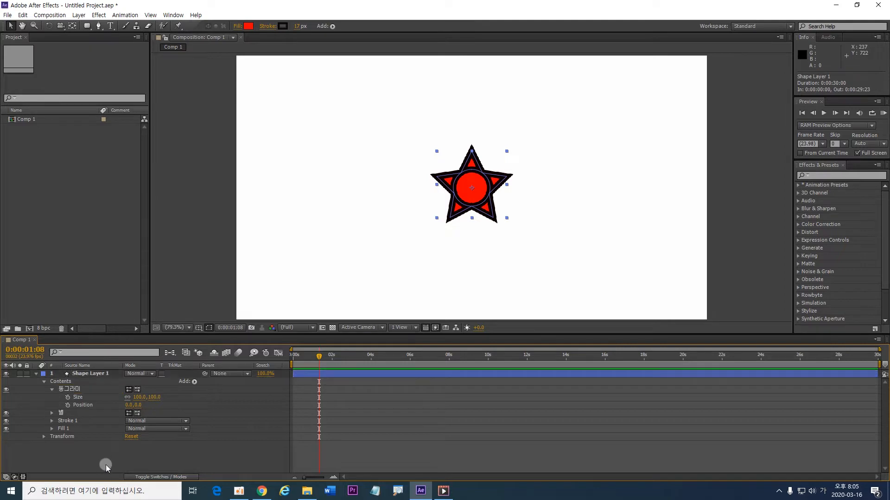
{"action": "left_click", "coordinate": [52, 390]}
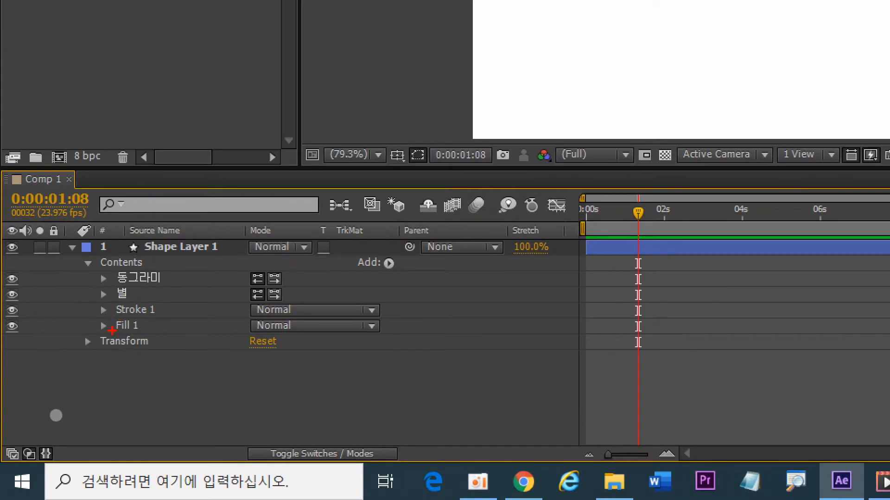
Examine the order of the two paths, stroke and fill in the shape layer's contents, and expand the 동그라미 path's properties
{"action": "mouse_move", "coordinate": [94, 269]}
{"action": "left_mouse_down"}
{"action": "mouse_move", "coordinate": [115, 271]}
{"action": "mouse_move", "coordinate": [109, 336]}
{"action": "mouse_move", "coordinate": [95, 335]}
{"action": "mouse_move", "coordinate": [93, 324]}
{"action": "mouse_move", "coordinate": [97, 272]}
{"action": "left_mouse_up"}
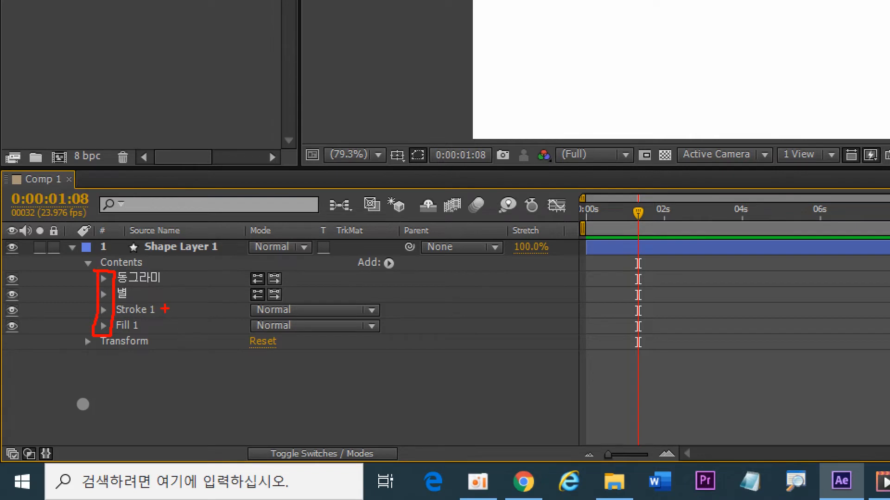
{"action": "mouse_move", "coordinate": [170, 308]}
{"action": "left_mouse_down"}
{"action": "mouse_move", "coordinate": [198, 324]}
{"action": "mouse_move", "coordinate": [172, 335]}
{"action": "left_mouse_up"}
{"action": "left_click_drag", "start_coordinate": [165, 275], "coordinate": [173, 274]}
{"action": "mouse_move", "coordinate": [169, 271]}
{"action": "left_mouse_down"}
{"action": "mouse_move", "coordinate": [168, 279]}
{"action": "mouse_move", "coordinate": [198, 288]}
{"action": "mouse_move", "coordinate": [173, 294]}
{"action": "left_mouse_up"}
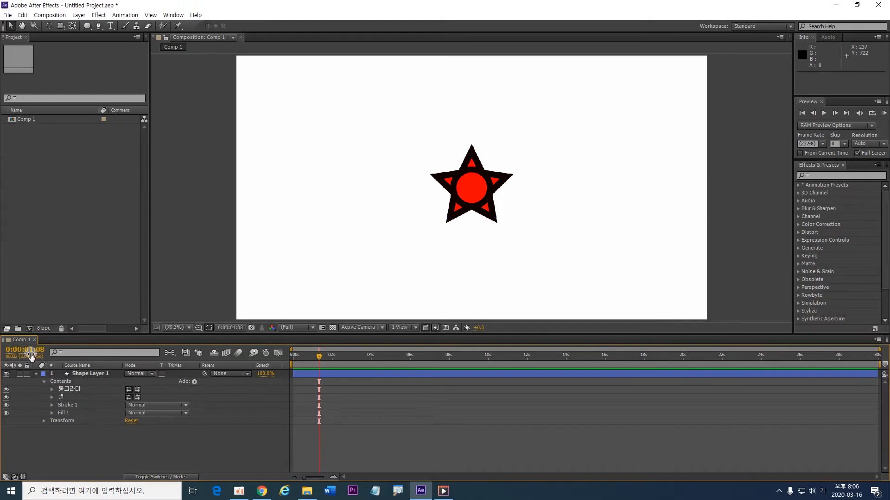
{"action": "left_click", "coordinate": [51, 390]}
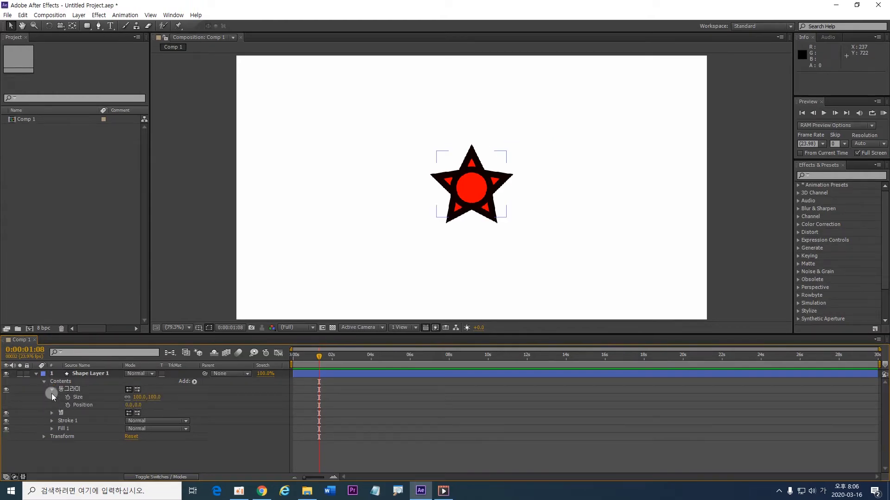
Expand the 별 path's properties and set the 동그라미 path's position to -236, 0
{"action": "left_click", "coordinate": [79, 406]}
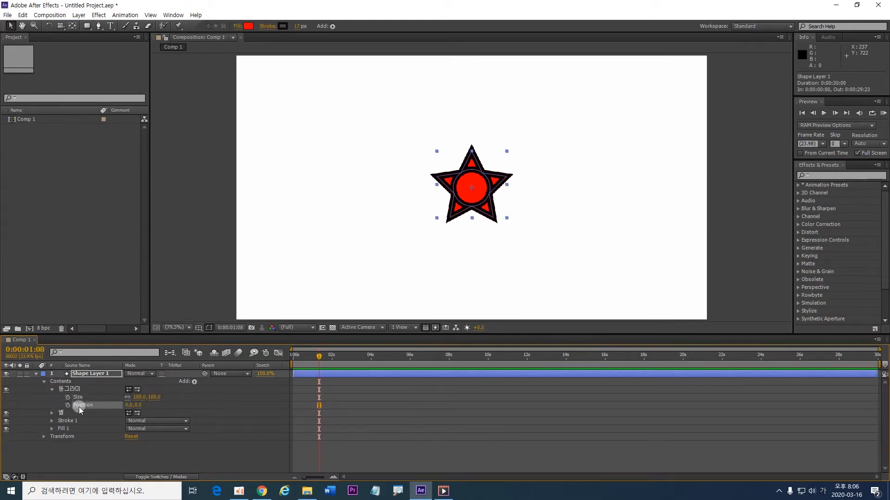
{"action": "left_click", "coordinate": [52, 413]}
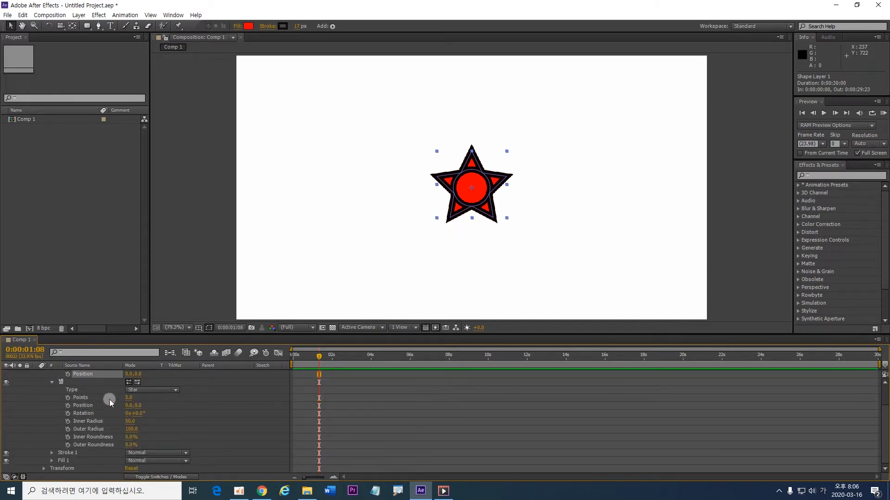
{"action": "left_click", "coordinate": [83, 406]}
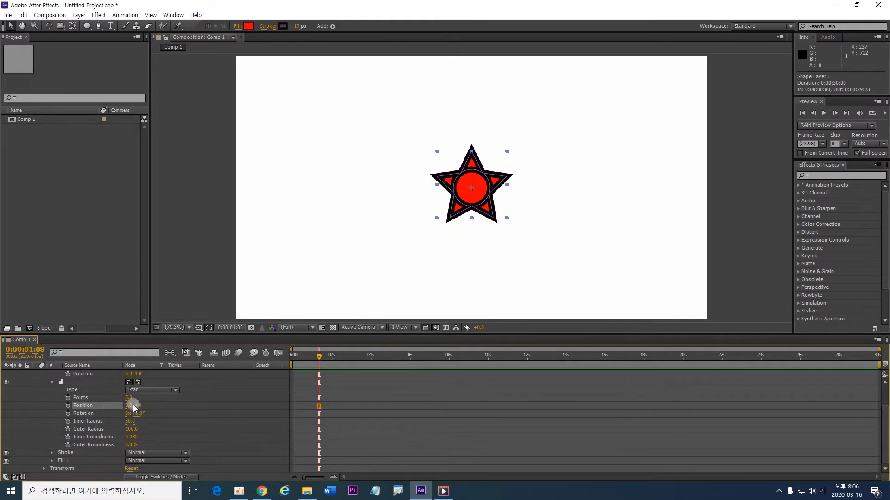
{"action": "left_click_drag", "start_coordinate": [85, 415], "coordinate": [124, 422]}
{"action": "scroll", "coordinate": [134, 424], "scroll_direction": "up", "scroll_amount": 1}
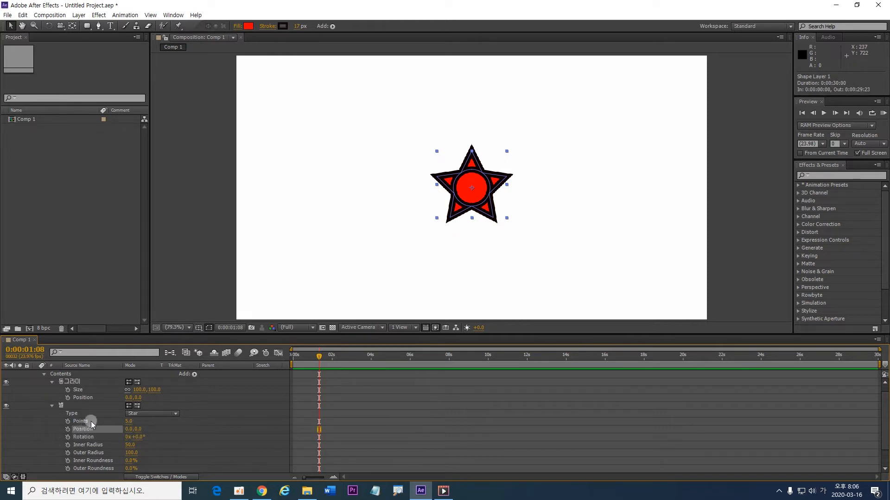
{"action": "left_click", "coordinate": [88, 397]}
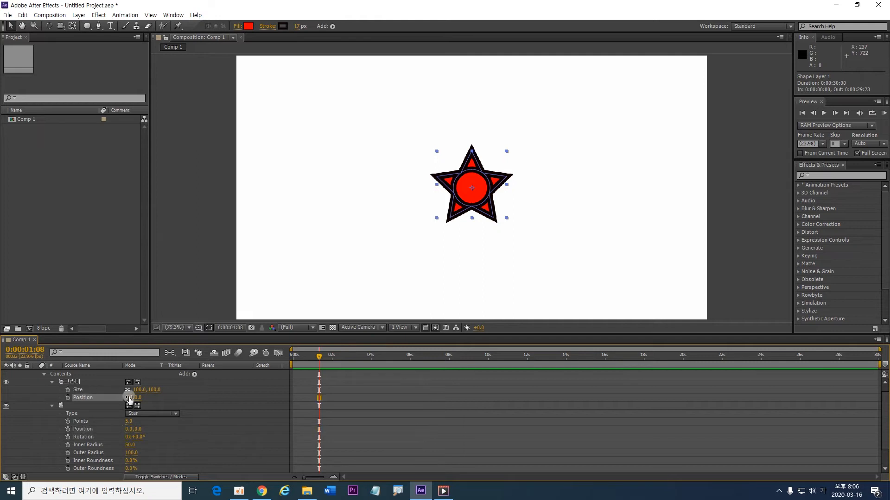
{"action": "left_click_drag", "start_coordinate": [130, 400], "coordinate": [83, 392]}
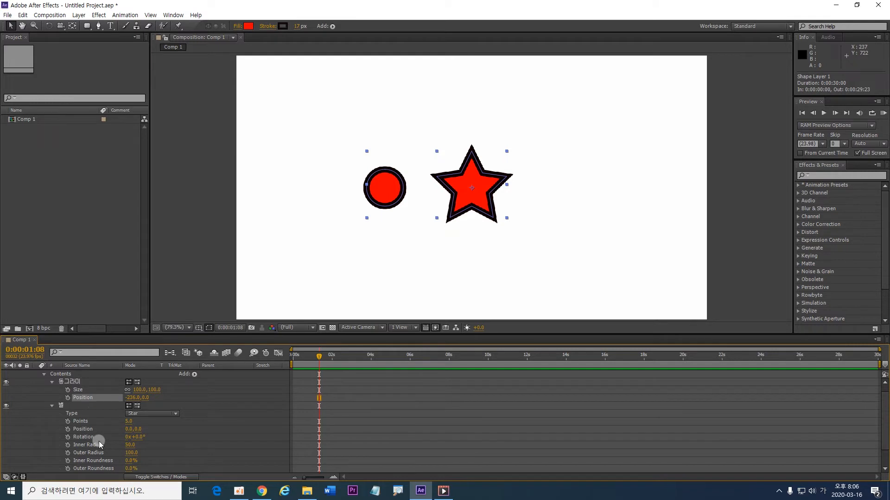
Collapse both paths and group the 동그라미 path with the existing stroke and fill
{"action": "left_click", "coordinate": [52, 406]}
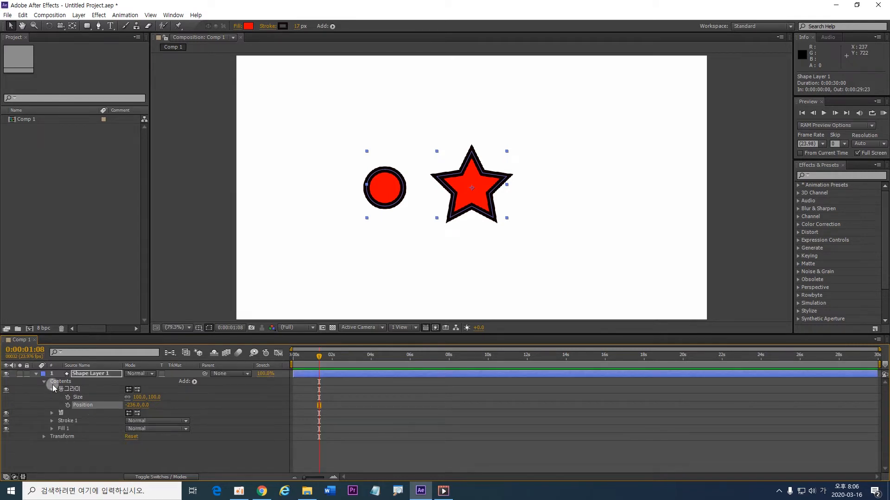
{"action": "left_click", "coordinate": [65, 405]}
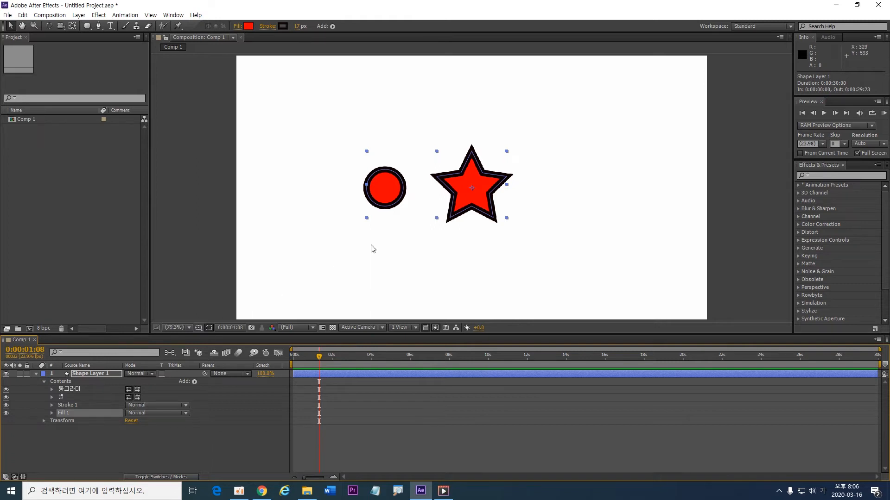
{"action": "left_click", "coordinate": [471, 203]}
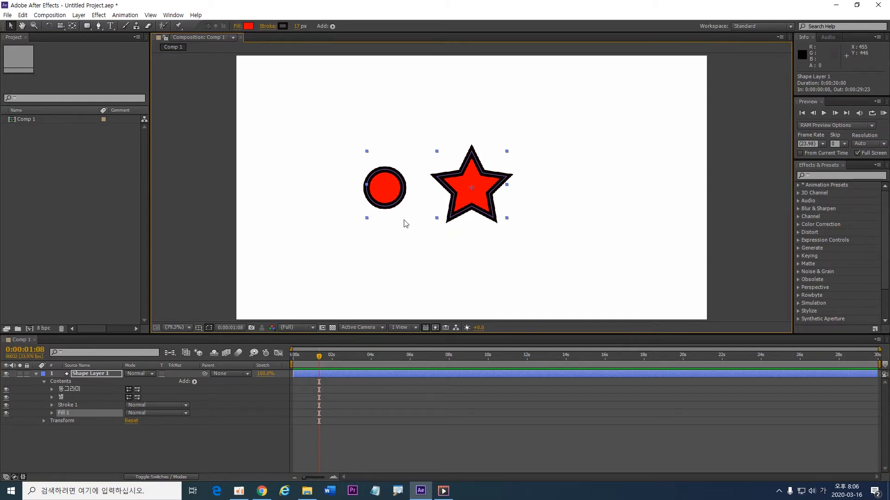
{"action": "left_click", "coordinate": [82, 391]}
{"action": "left_click", "coordinate": [82, 404]}
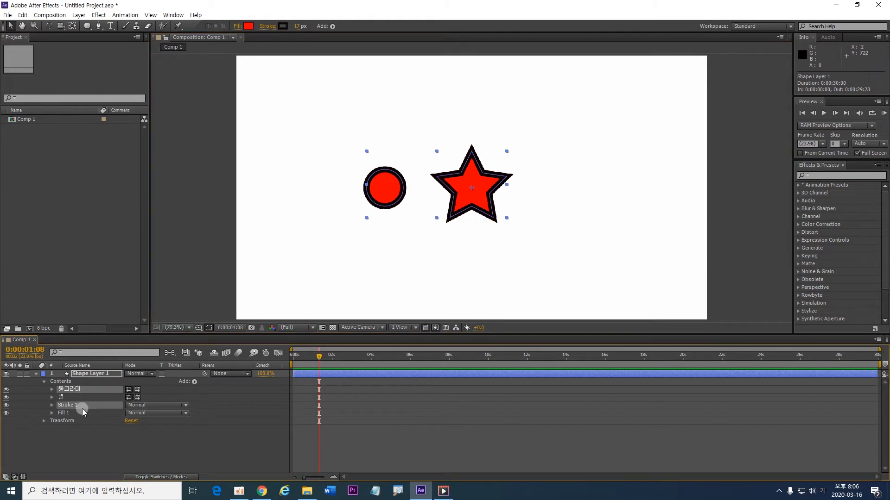
{"action": "left_click", "coordinate": [79, 413], "text": "ctrl"}
{"action": "key", "text": "ctrl+g"}
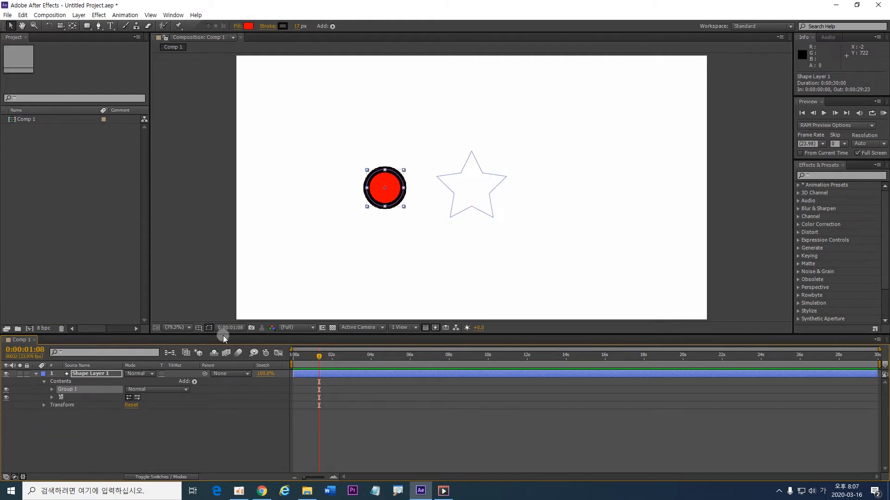
Examine the path, stroke and fill inside Group 1, and expand the properties of the 별 path outside it
{"action": "left_click", "coordinate": [414, 238]}
{"action": "left_click", "coordinate": [93, 398]}
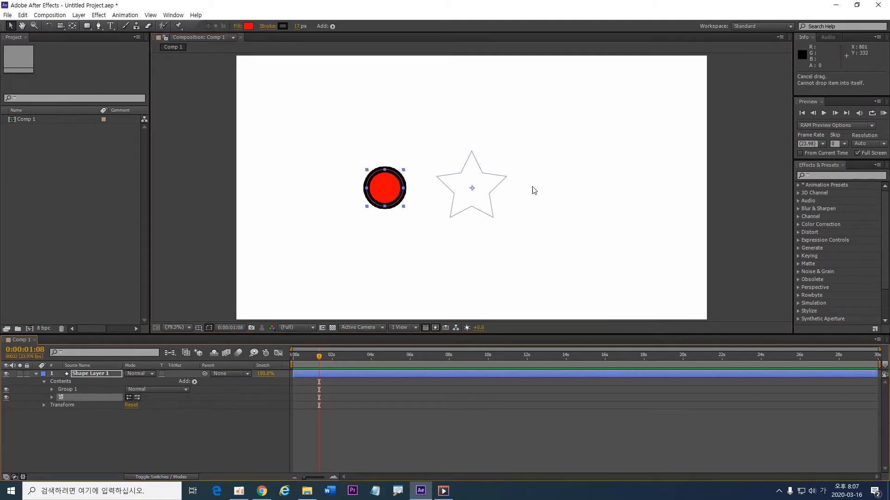
{"action": "left_click", "coordinate": [51, 391]}
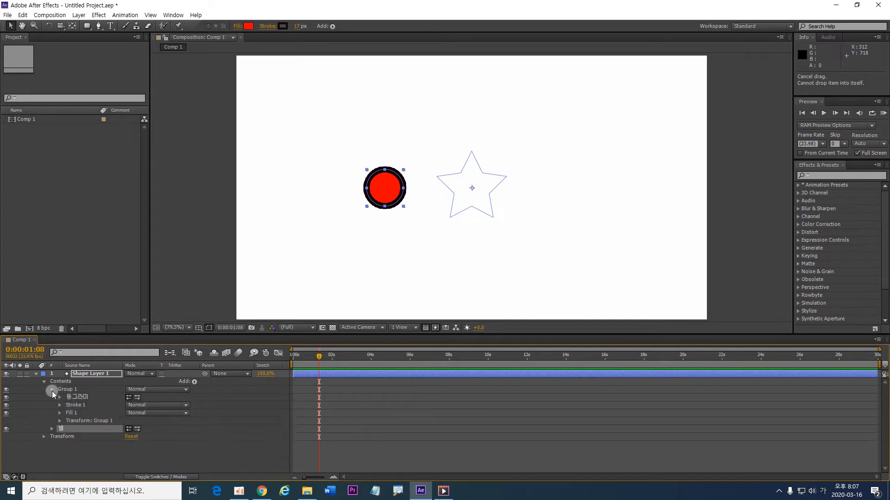
{"action": "left_click", "coordinate": [80, 396]}
{"action": "left_click", "coordinate": [76, 413]}
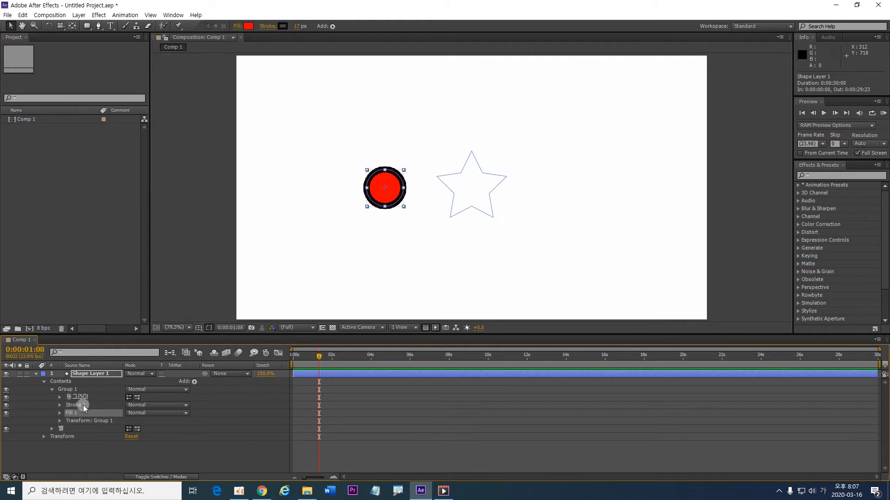
{"action": "left_click", "coordinate": [60, 429]}
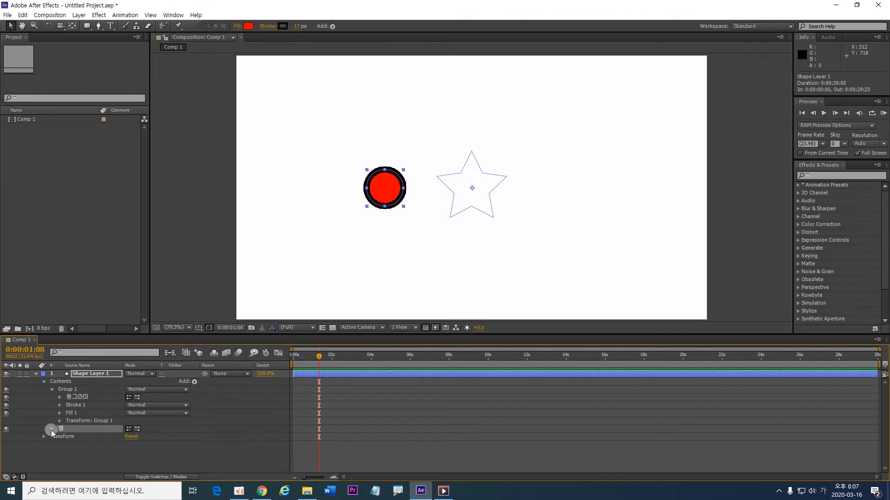
{"action": "left_click", "coordinate": [52, 429]}
{"action": "scroll", "coordinate": [68, 407], "scroll_direction": "up", "scroll_amount": 2}
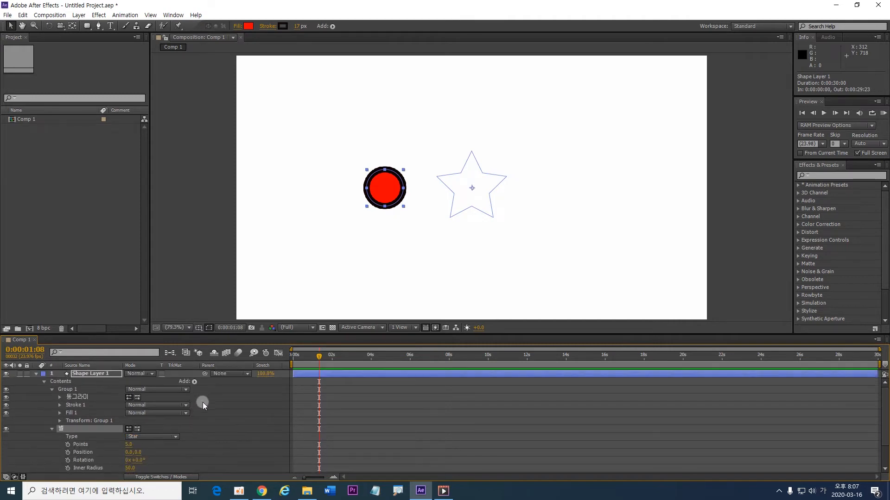
Add a fill and a stroke to the shape layer's contents for the 별 path
{"action": "left_click", "coordinate": [195, 381]}
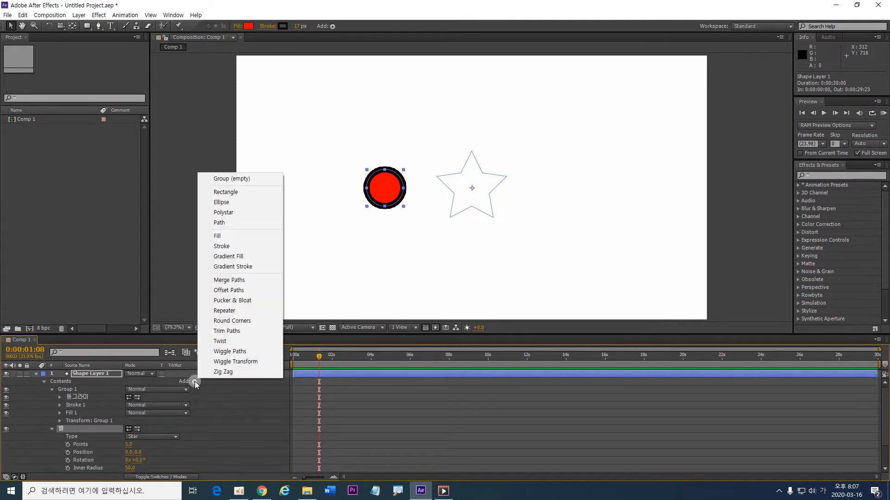
{"action": "left_click", "coordinate": [243, 236]}
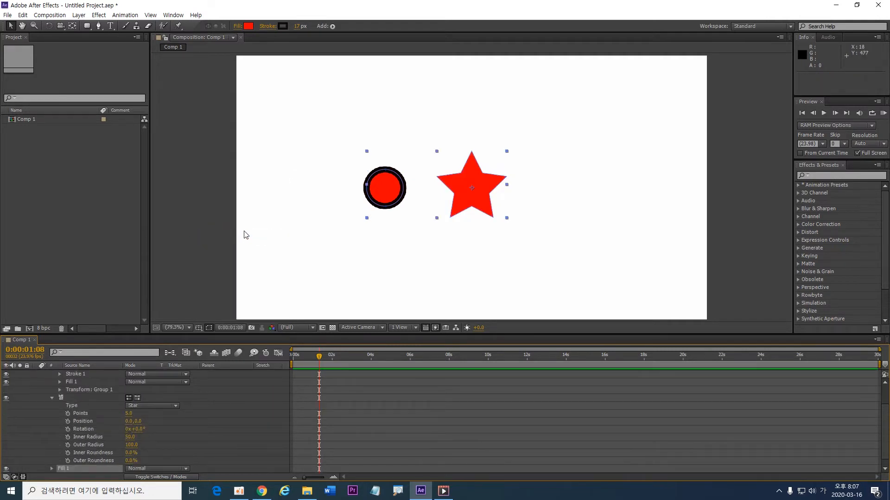
{"action": "scroll", "coordinate": [194, 378], "scroll_direction": "up", "scroll_amount": 1}
{"action": "left_click", "coordinate": [194, 374]}
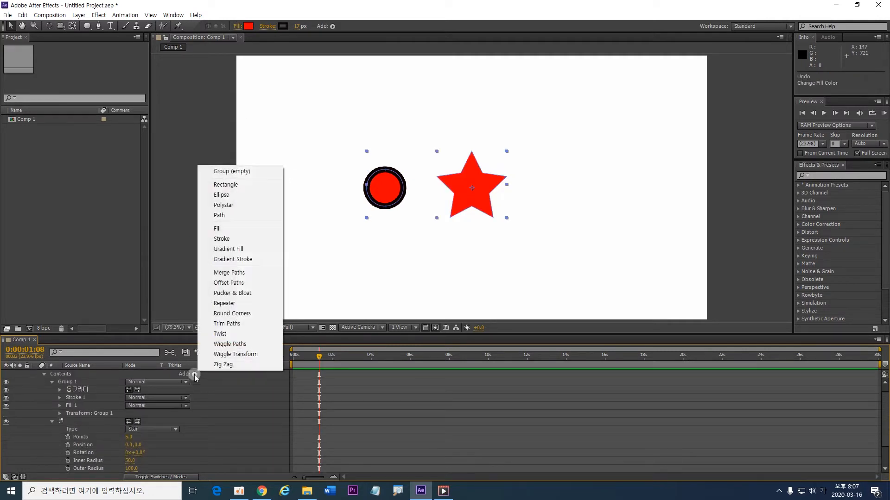
{"action": "left_click", "coordinate": [240, 235]}
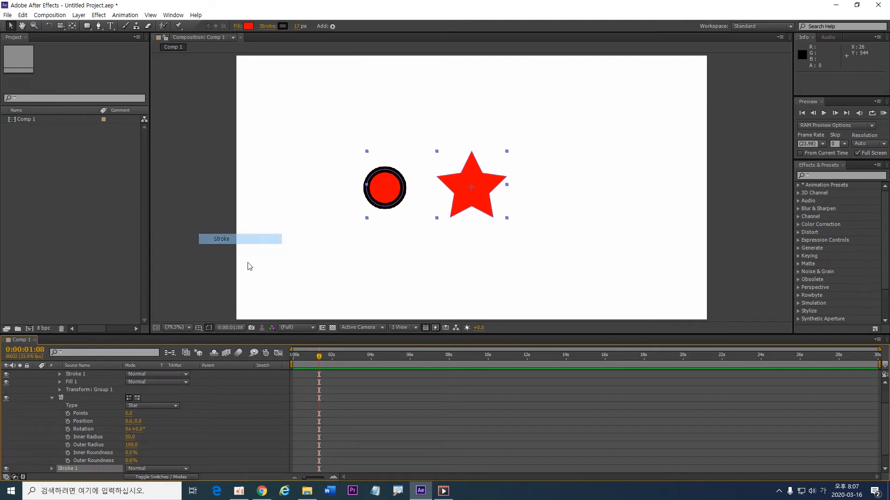
Collapse the 별 path and group it with its new stroke and fill
{"action": "left_click", "coordinate": [70, 397]}
{"action": "left_click", "coordinate": [51, 398]}
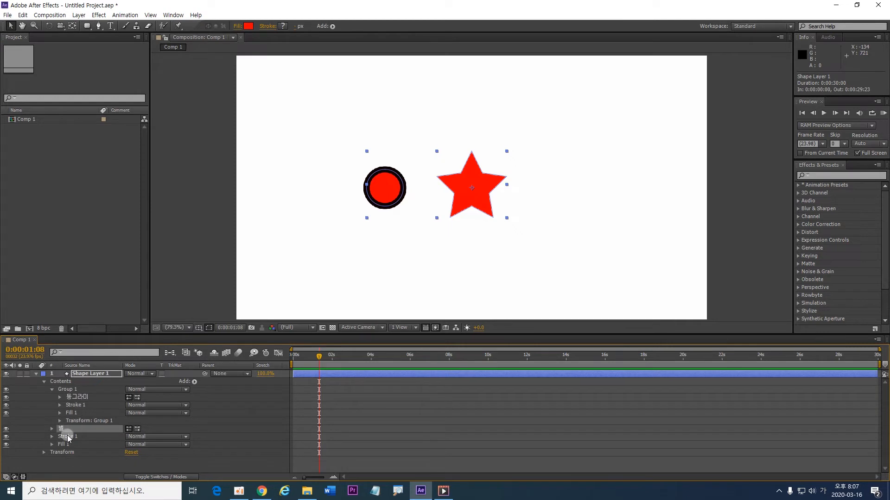
{"action": "left_click", "coordinate": [69, 444], "text": "shift"}
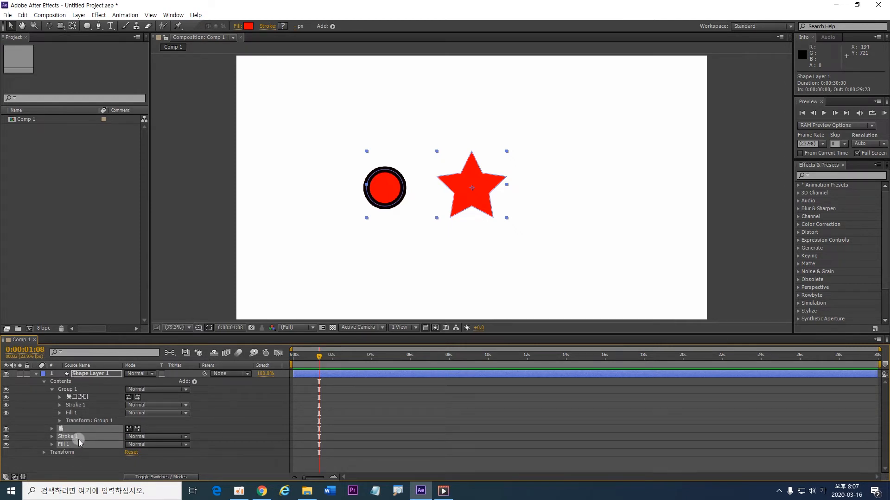
{"action": "key", "text": "ctrl+g"}
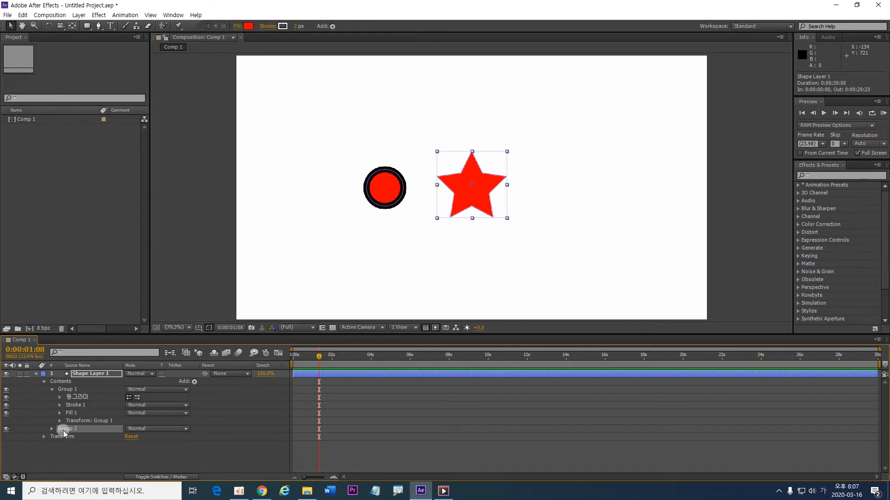
Set the star group's stroke colour to blue and its stroke width to 21 px
{"action": "left_click", "coordinate": [465, 201]}
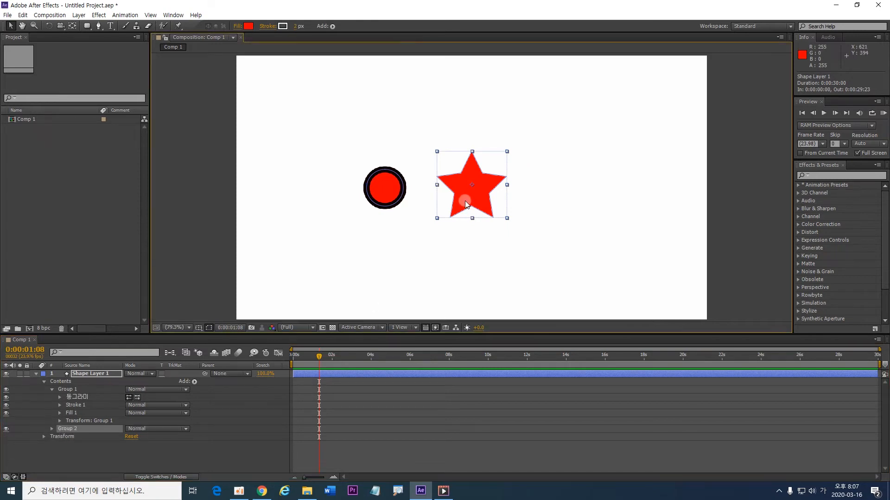
{"action": "left_click", "coordinate": [283, 26]}
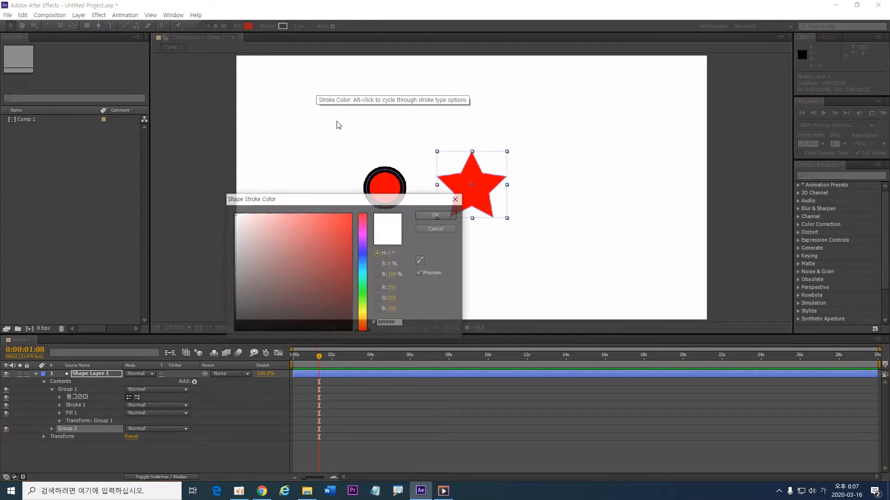
{"action": "left_click", "coordinate": [363, 251]}
{"action": "left_click", "coordinate": [346, 224]}
{"action": "left_click", "coordinate": [436, 215]}
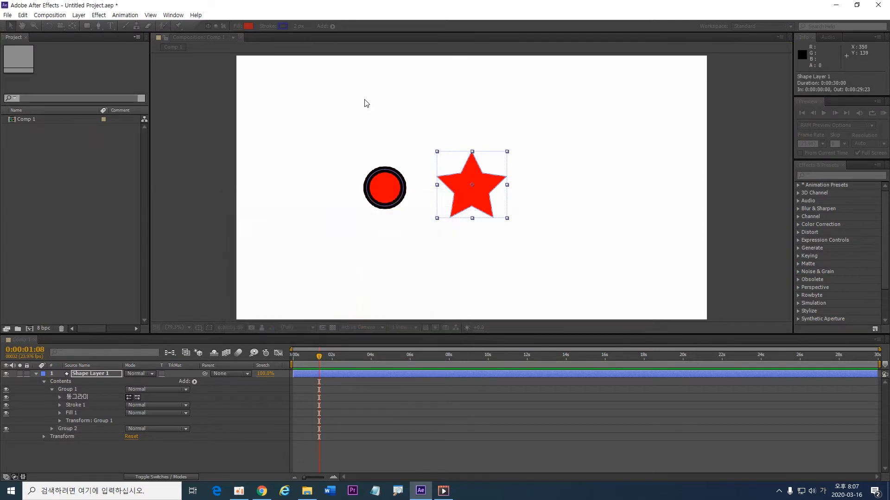
{"action": "left_click", "coordinate": [297, 26]}
{"action": "type", "text": "21"}
{"action": "key", "text": "Return"}
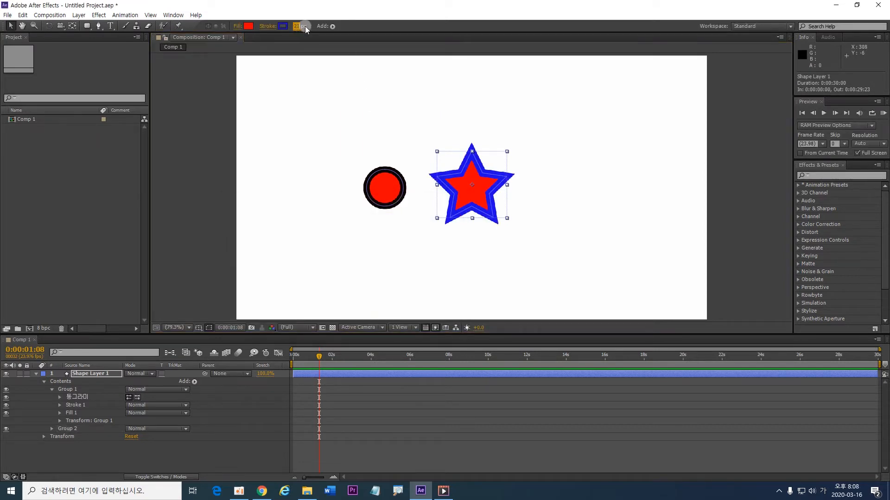
Set the star group's fill colour to green (#36DB15) and deselect the layer
{"action": "left_click", "coordinate": [248, 27]}
{"action": "left_click", "coordinate": [365, 298]}
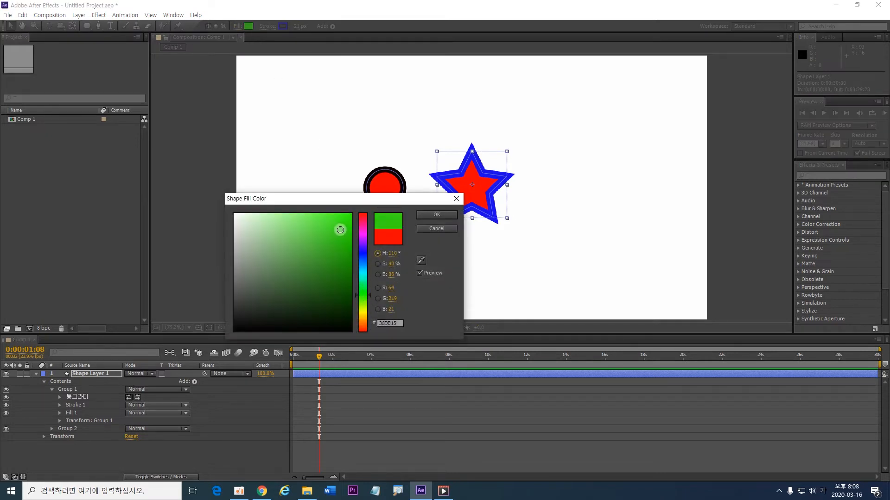
{"action": "left_click", "coordinate": [427, 214]}
{"action": "left_click", "coordinate": [503, 262]}
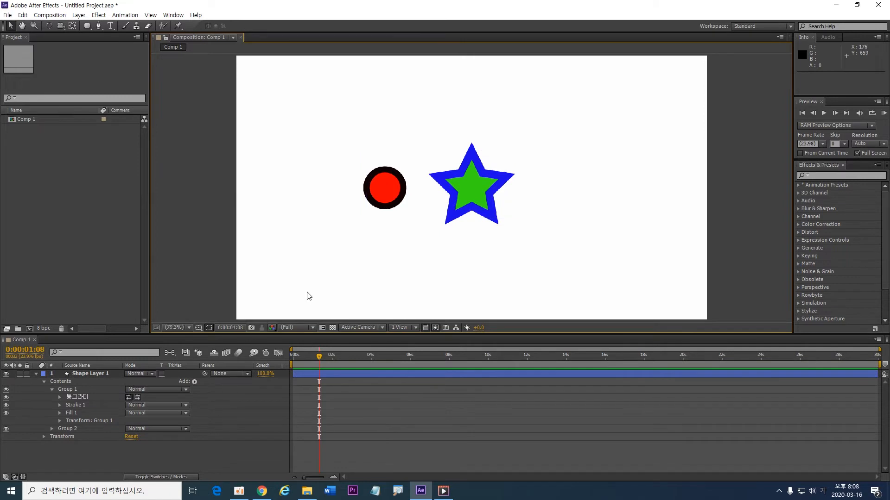
Select Group 1 and Group 2 in turn to examine which shape each one contains
{"action": "left_click", "coordinate": [464, 208]}
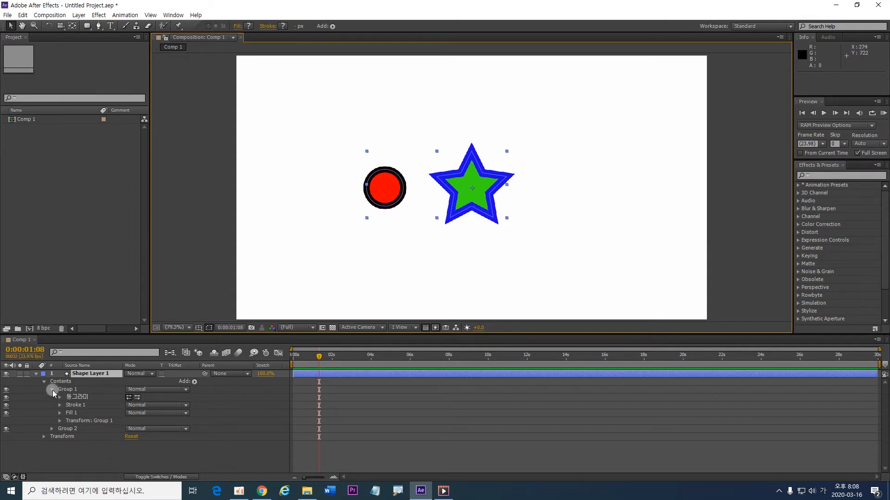
{"action": "left_click", "coordinate": [71, 390]}
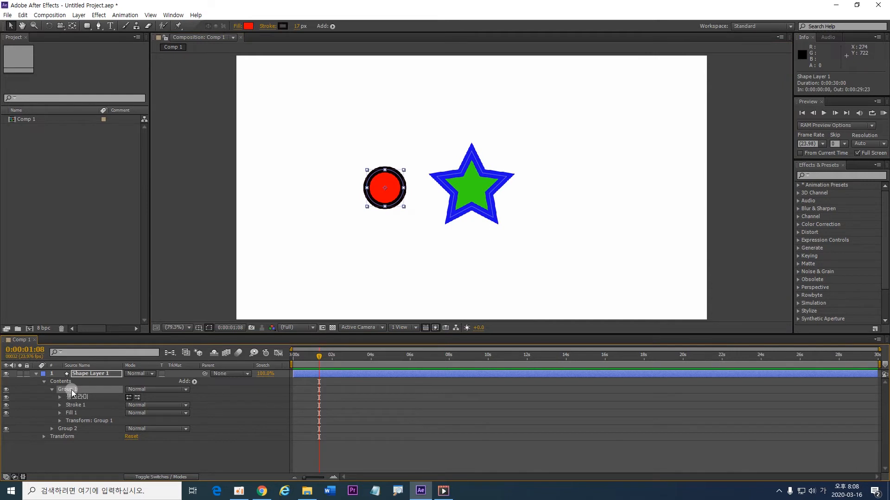
{"action": "left_click", "coordinate": [63, 430]}
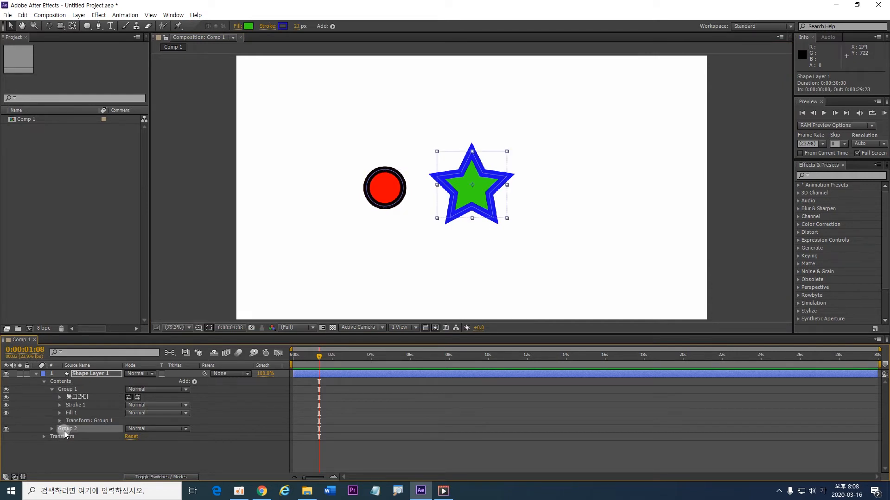
{"action": "left_click", "coordinate": [107, 453]}
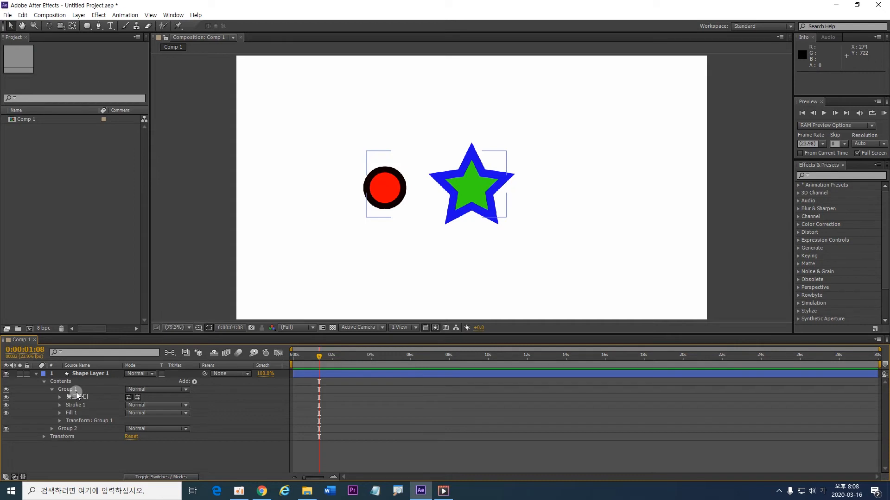
Collapse Group 1 and add an empty group to the shape layer's contents
{"action": "left_click", "coordinate": [52, 390]}
{"action": "left_click", "coordinate": [195, 382]}
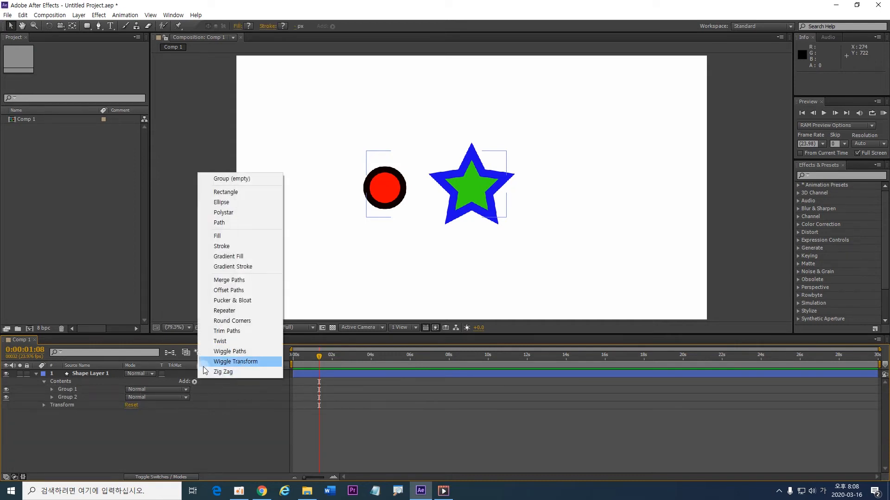
{"action": "left_click", "coordinate": [266, 183]}
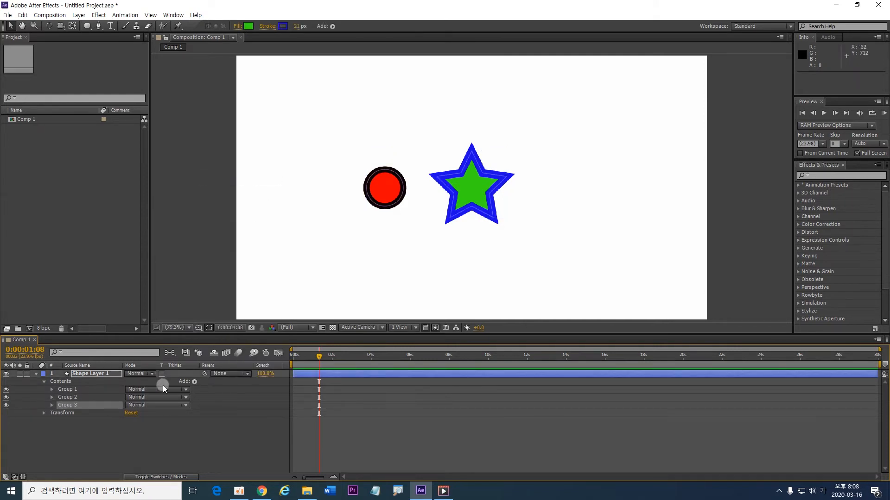
Add a rectangle path and a fill to Group 3 of the shape layer, and deselect the layer
{"action": "left_click", "coordinate": [194, 382]}
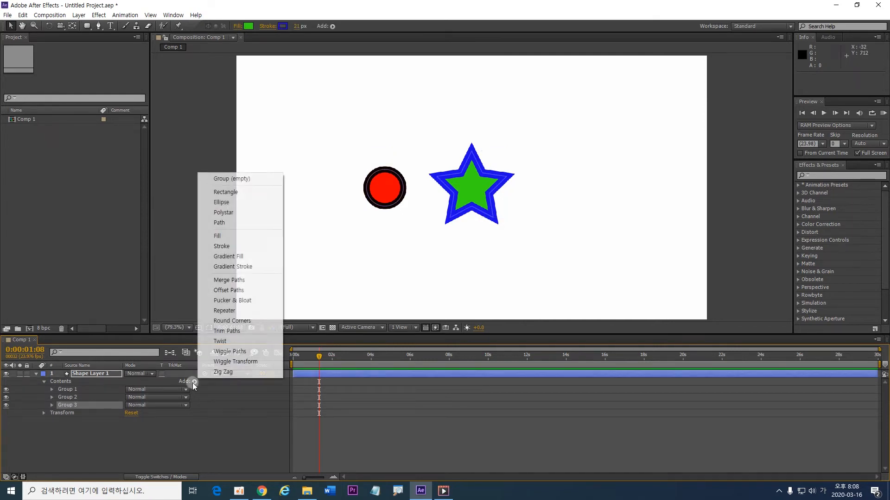
{"action": "left_click", "coordinate": [234, 193]}
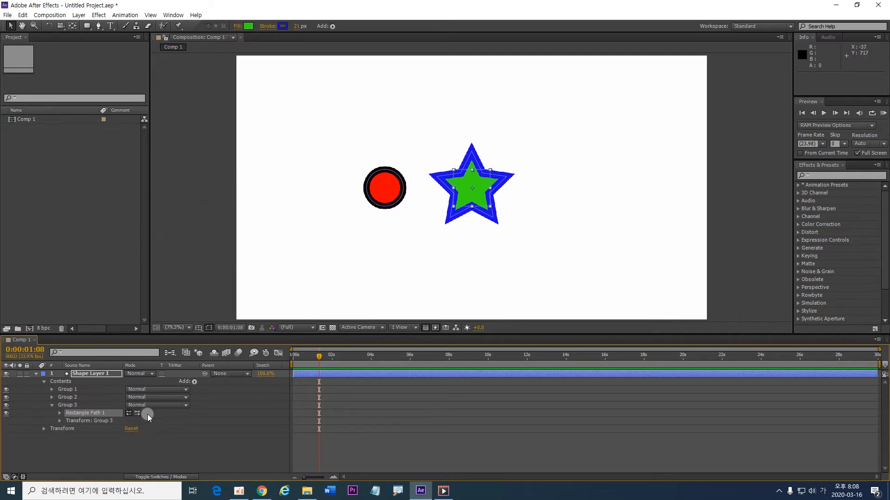
{"action": "left_click", "coordinate": [190, 381]}
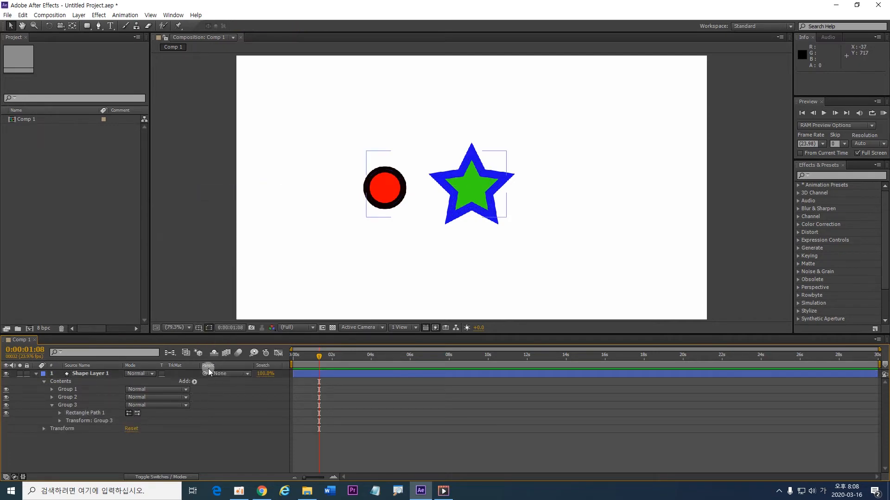
{"action": "left_click", "coordinate": [195, 380]}
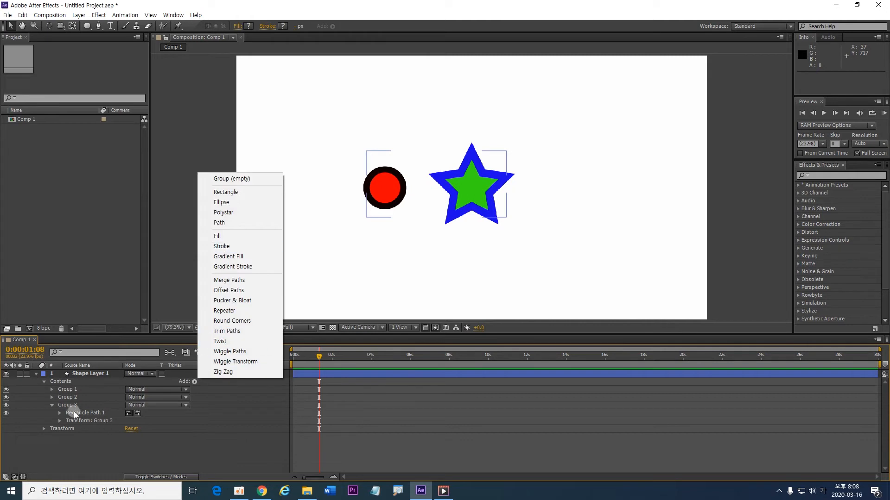
{"action": "left_click", "coordinate": [160, 425]}
{"action": "left_click", "coordinate": [194, 381]}
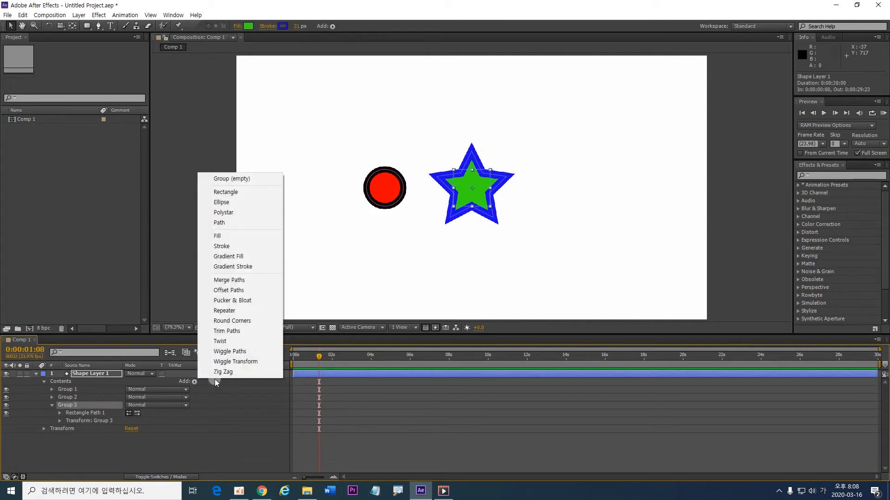
{"action": "left_click", "coordinate": [243, 233]}
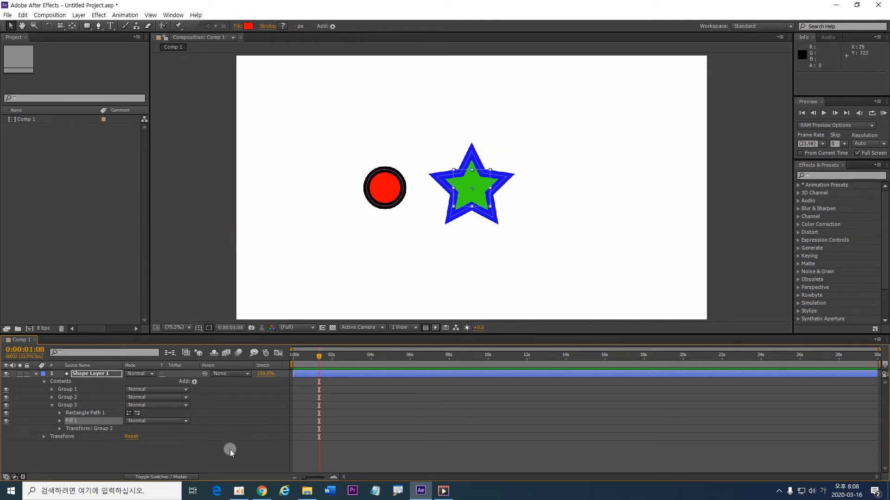
{"action": "left_click", "coordinate": [230, 449]}
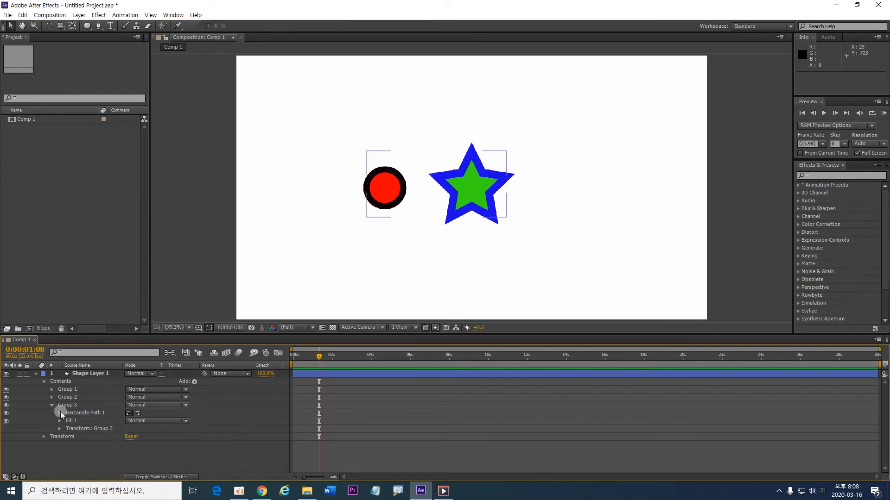
Move the rectangle path out from behind the star to the empty area on the star's right
{"action": "left_click", "coordinate": [78, 412]}
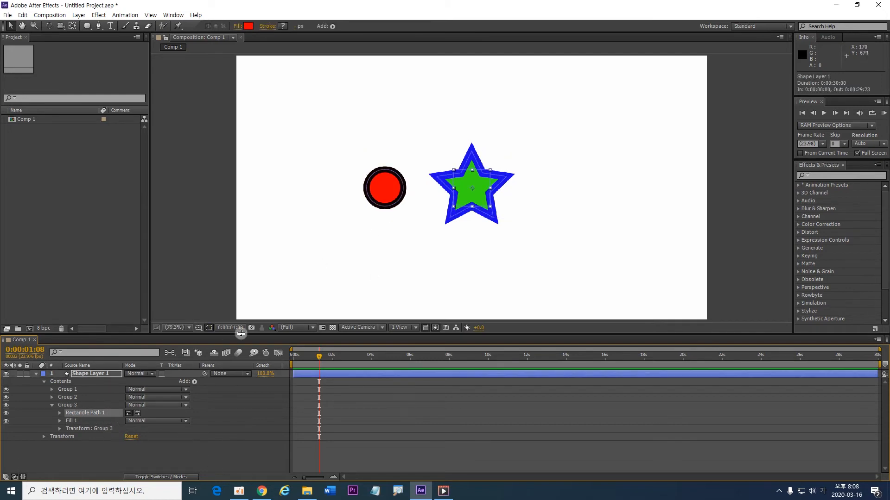
{"action": "left_click_drag", "start_coordinate": [472, 201], "coordinate": [563, 206]}
{"action": "left_click", "coordinate": [546, 284]}
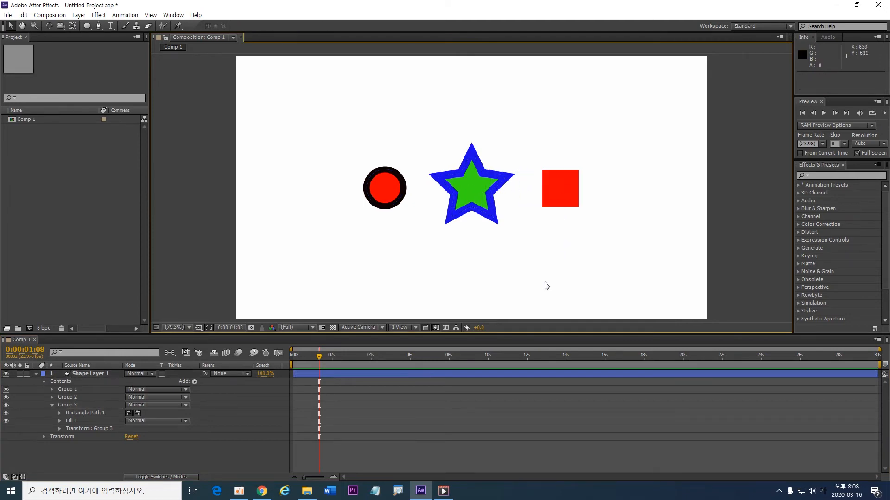
{"action": "left_click", "coordinate": [566, 218]}
{"action": "left_click", "coordinate": [547, 246]}
{"action": "left_click", "coordinate": [491, 214]}
{"action": "left_click", "coordinate": [104, 402]}
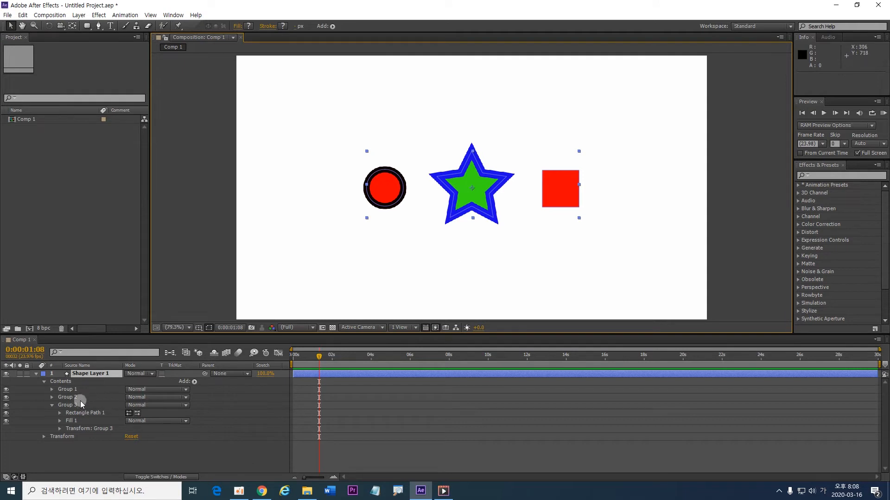
Hide the stroke of the star in Group 2, collapse Group 2 and Group 3, and deselect the layer
{"action": "left_click", "coordinate": [52, 398]}
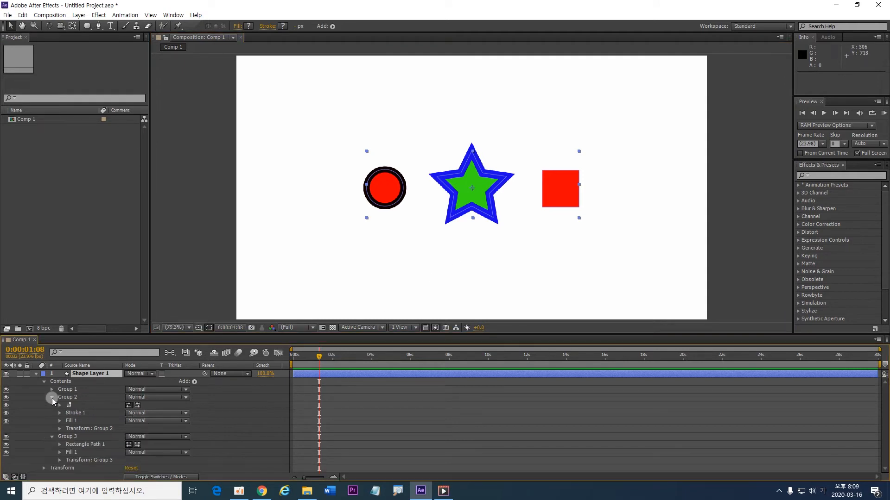
{"action": "left_click", "coordinate": [82, 414]}
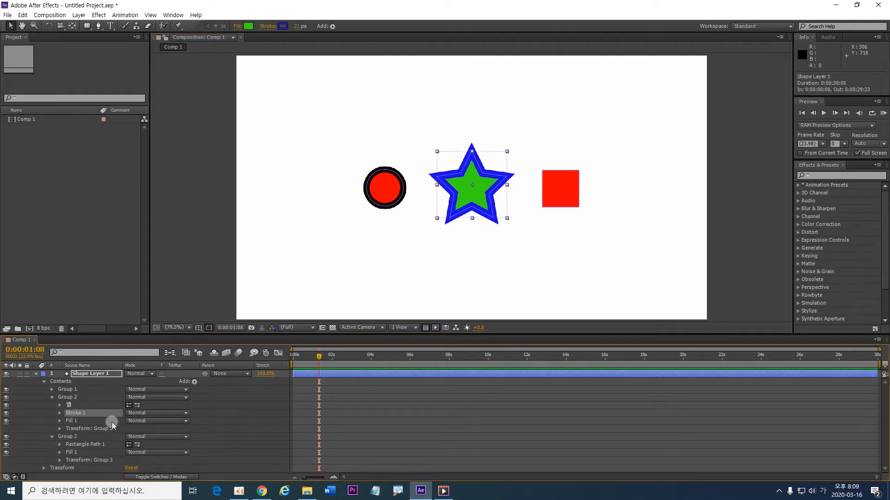
{"action": "left_click", "coordinate": [6, 413]}
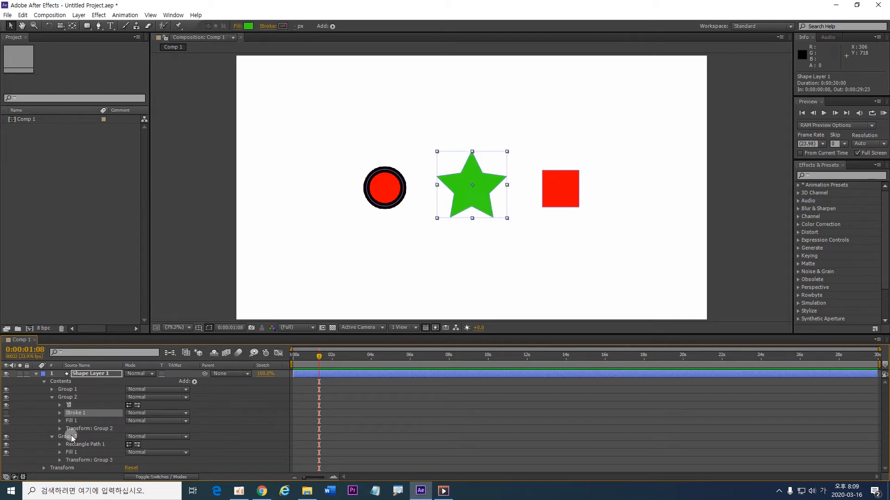
{"action": "left_click", "coordinate": [51, 398]}
{"action": "left_click", "coordinate": [52, 405]}
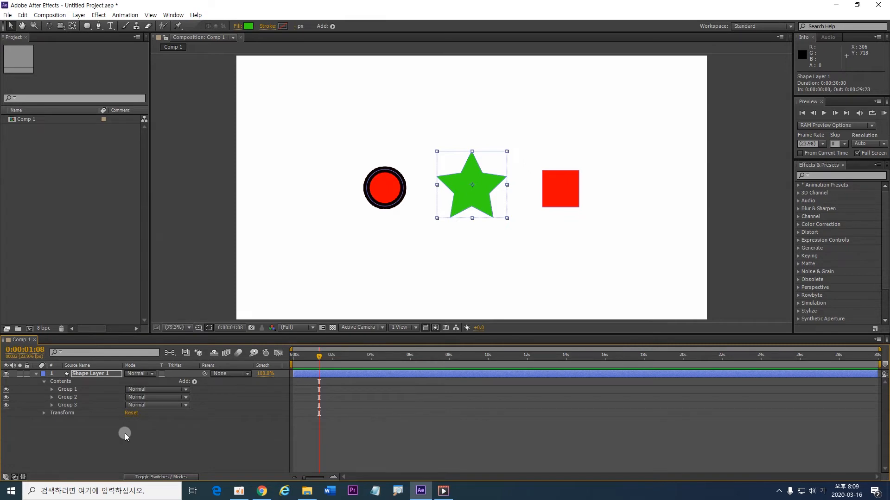
{"action": "left_click", "coordinate": [124, 433]}
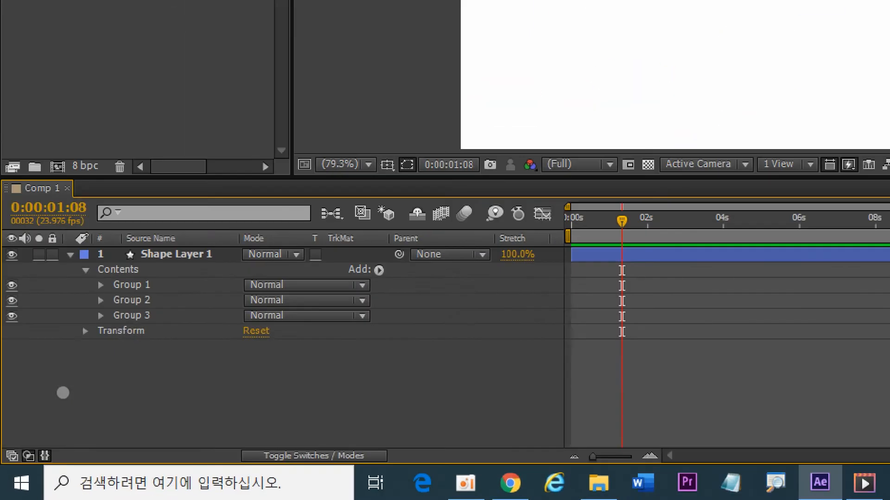
{"action": "left_click", "coordinate": [163, 280]}
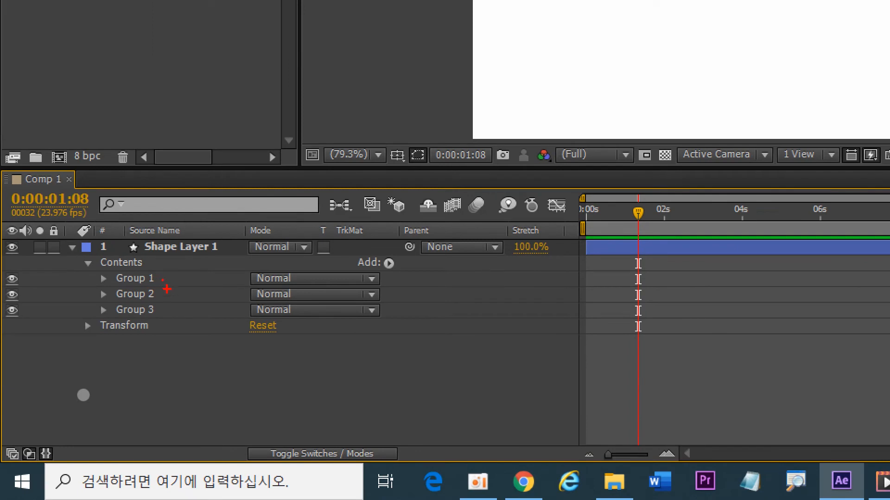
{"action": "left_click", "coordinate": [164, 296]}
{"action": "left_click", "coordinate": [164, 310]}
{"action": "mouse_move", "coordinate": [170, 273]}
{"action": "left_mouse_down"}
{"action": "mouse_move", "coordinate": [189, 296]}
{"action": "mouse_move", "coordinate": [177, 313]}
{"action": "left_mouse_up"}
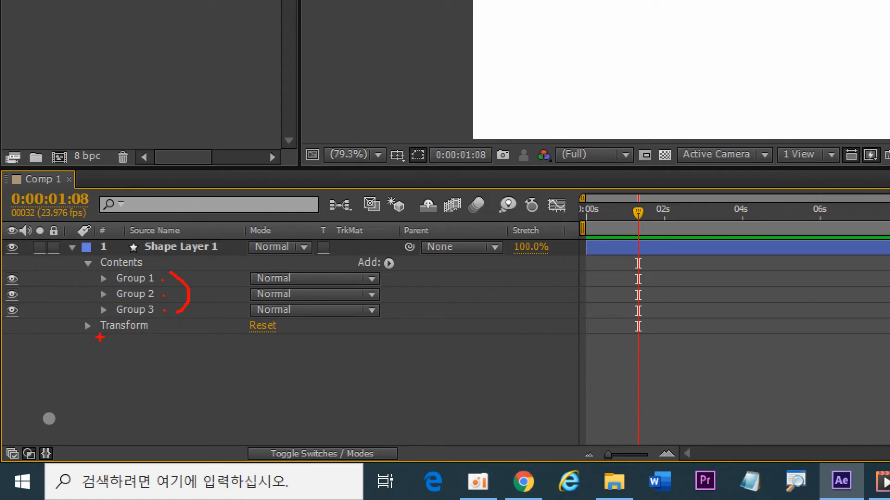
{"action": "left_click_drag", "start_coordinate": [100, 336], "coordinate": [159, 338]}
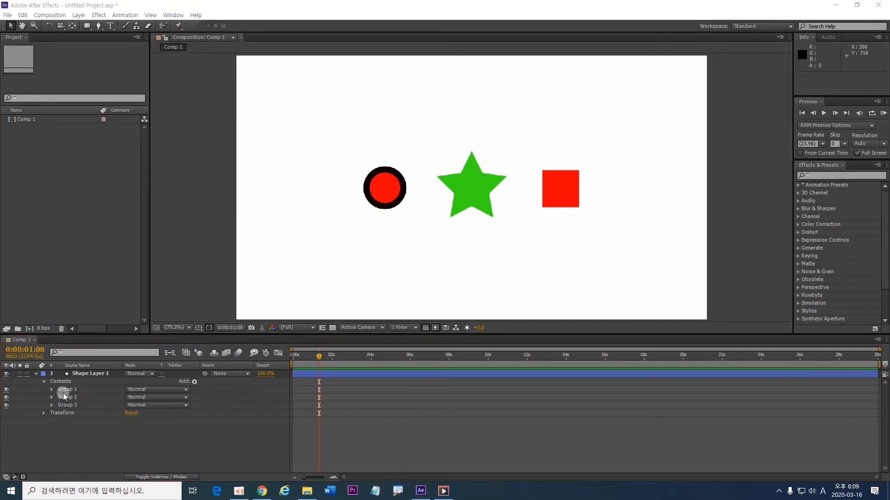
Keyframe the whole shape layer's rotation from 0 at the composition's start to 3 revolutions at 0:00:02:15
{"action": "left_click", "coordinate": [108, 326]}
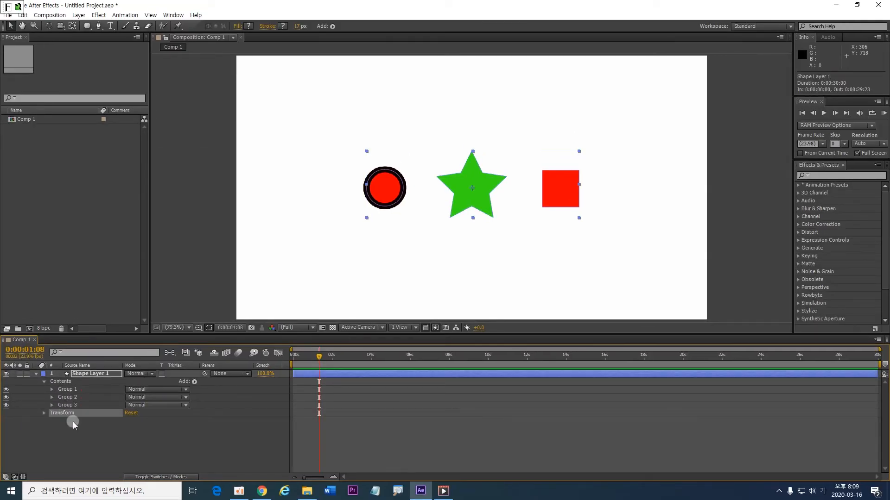
{"action": "key", "text": "r"}
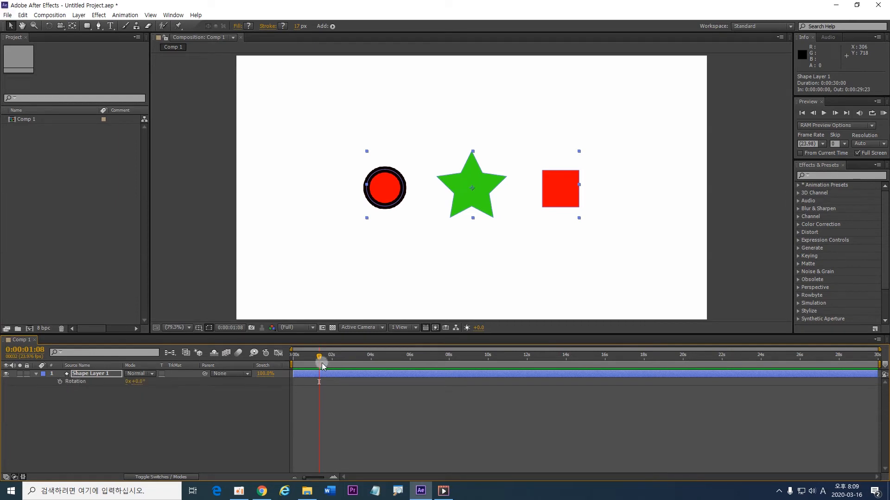
{"action": "key", "text": "Home"}
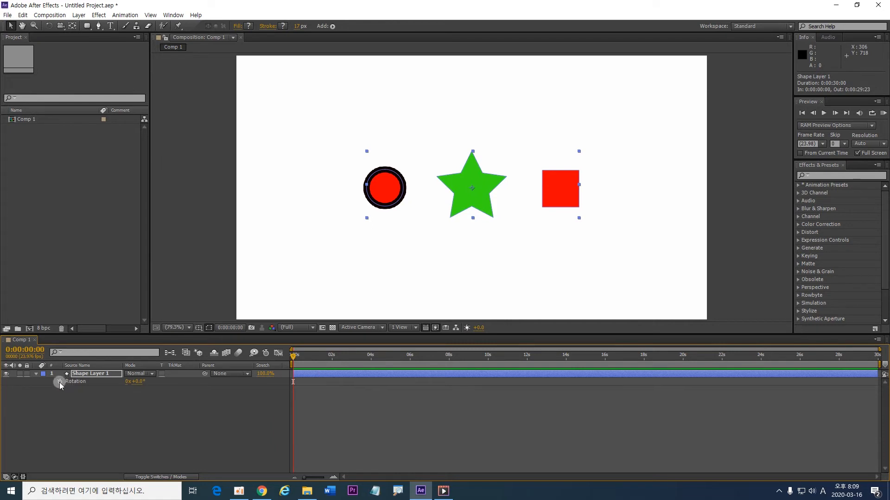
{"action": "left_click_drag", "start_coordinate": [293, 356], "coordinate": [344, 355]}
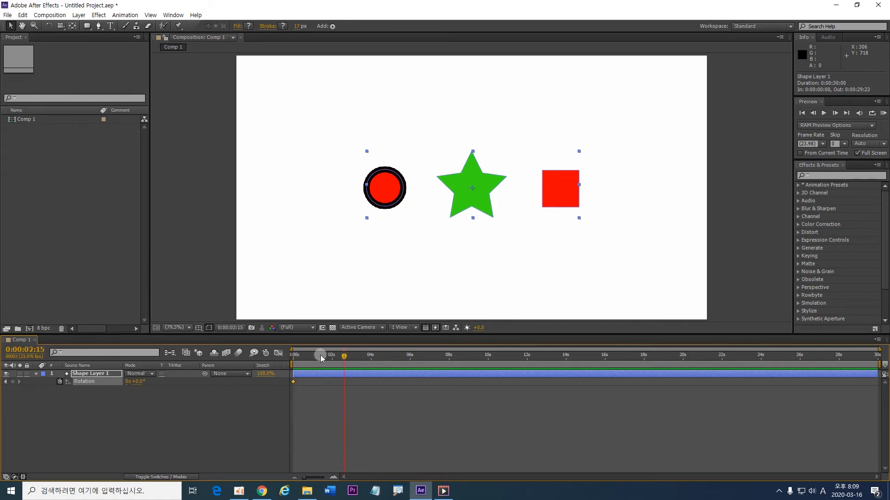
{"action": "left_click", "coordinate": [132, 387]}
{"action": "type", "text": "3"}
{"action": "key", "text": "Return"}
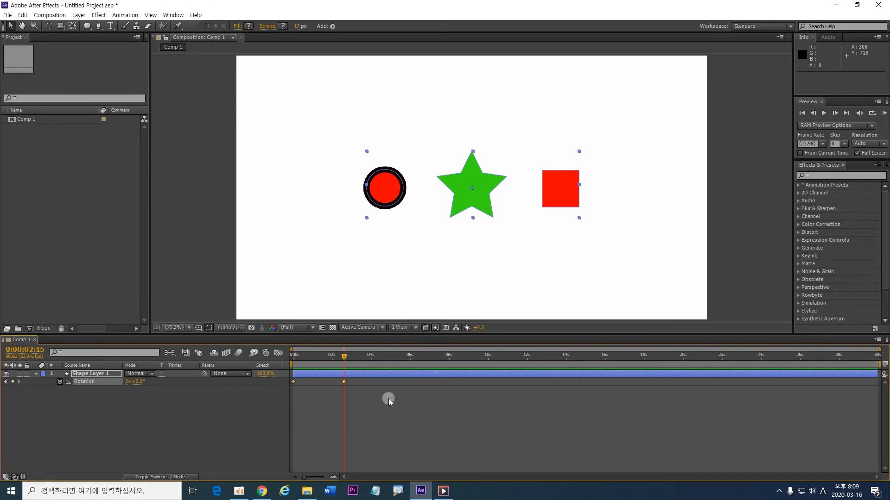
Play back the rotation animation from the start and return to the first frame
{"action": "left_click_drag", "start_coordinate": [344, 356], "coordinate": [275, 362]}
{"action": "key", "text": "space"}
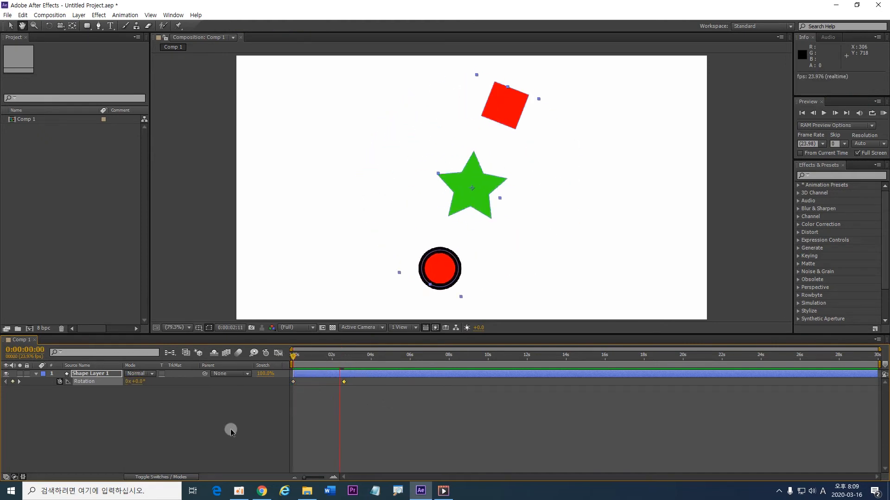
{"action": "key", "text": "space"}
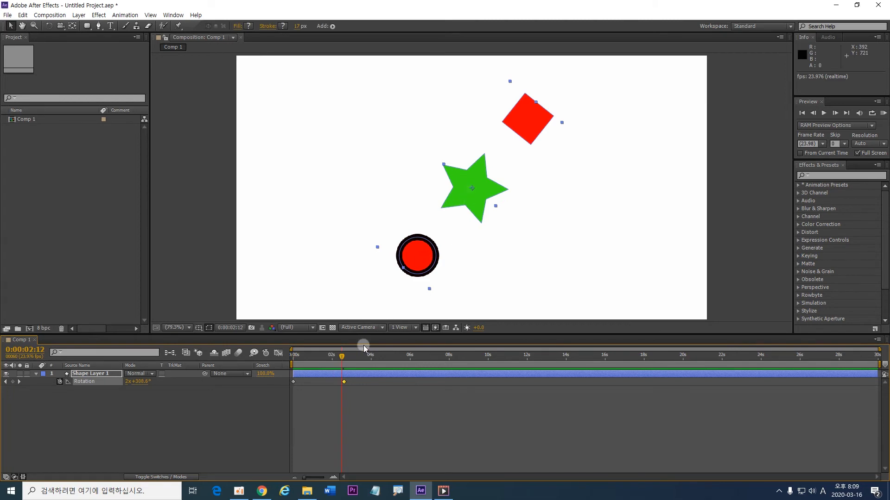
{"action": "key", "text": "Home"}
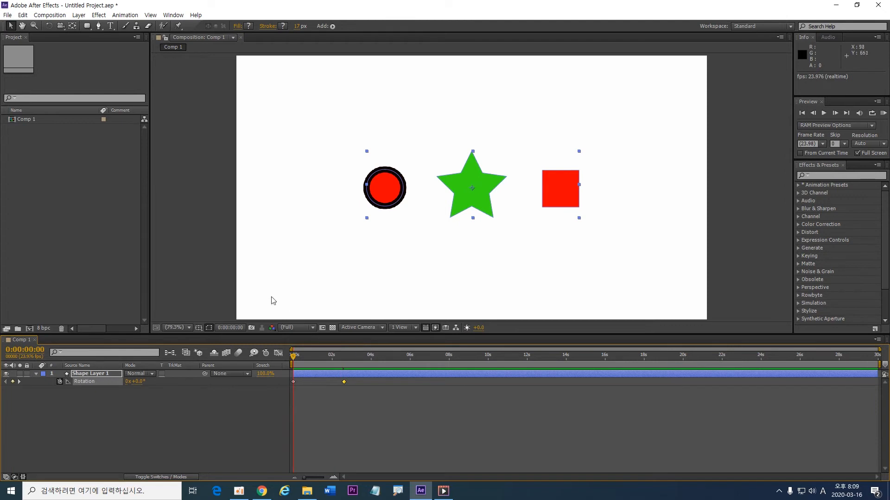
Try moving the layer's anchor point to the upper-left corner of its bounding box, preview the rotation, and undo the change
{"action": "left_click", "coordinate": [72, 25]}
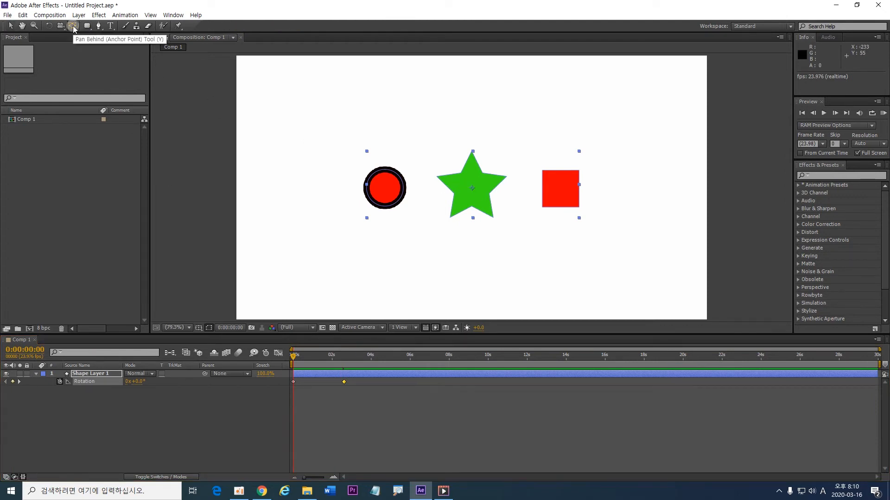
{"action": "left_click_drag", "start_coordinate": [472, 187], "coordinate": [366, 152]}
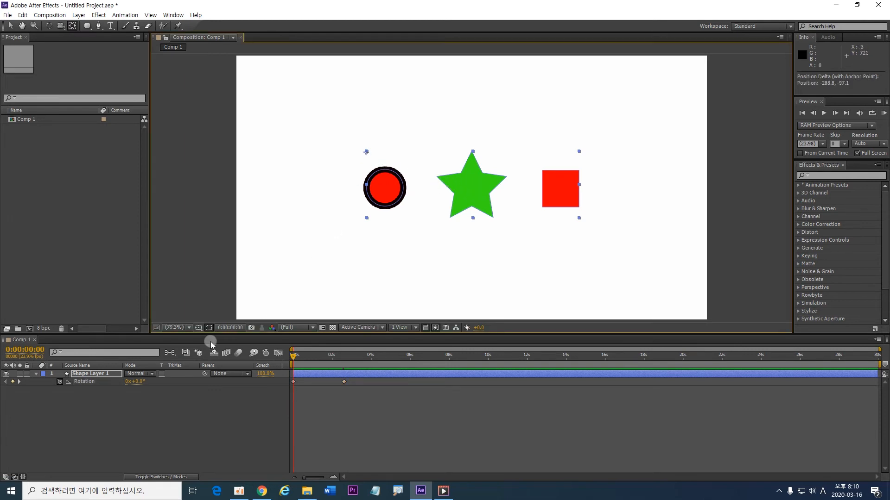
{"action": "left_click", "coordinate": [214, 385]}
{"action": "key", "text": "space"}
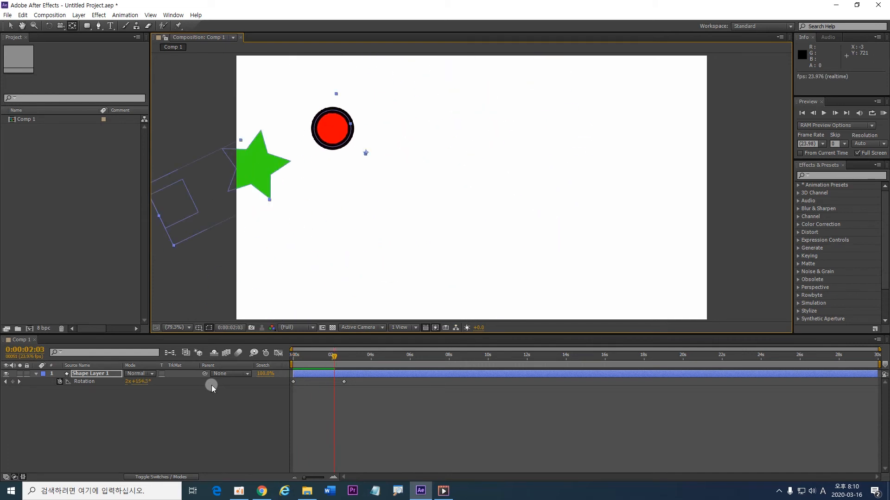
{"action": "key", "text": "space"}
{"action": "key", "text": "ctrl+z"}
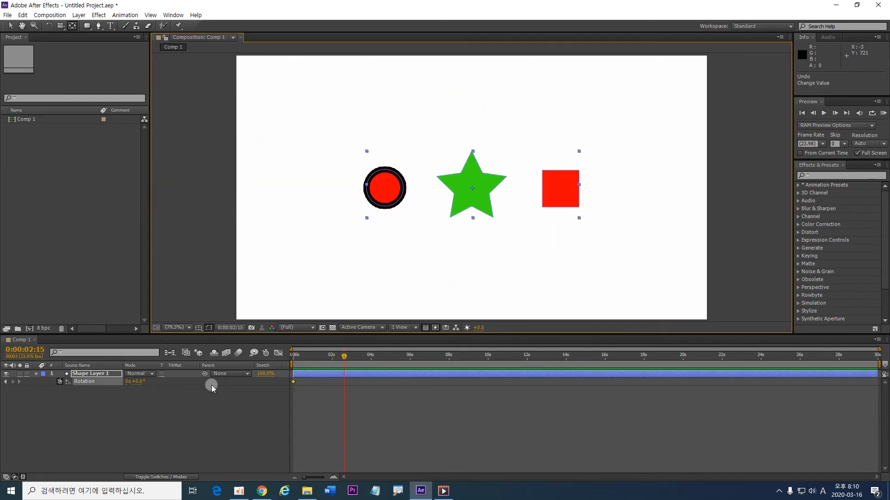
Set the layer's rotation to 3 revolutions at 0:00:02:15 again and return to the first frame
{"action": "left_click", "coordinate": [134, 386]}
{"action": "left_click", "coordinate": [128, 382]}
{"action": "type", "text": "3"}
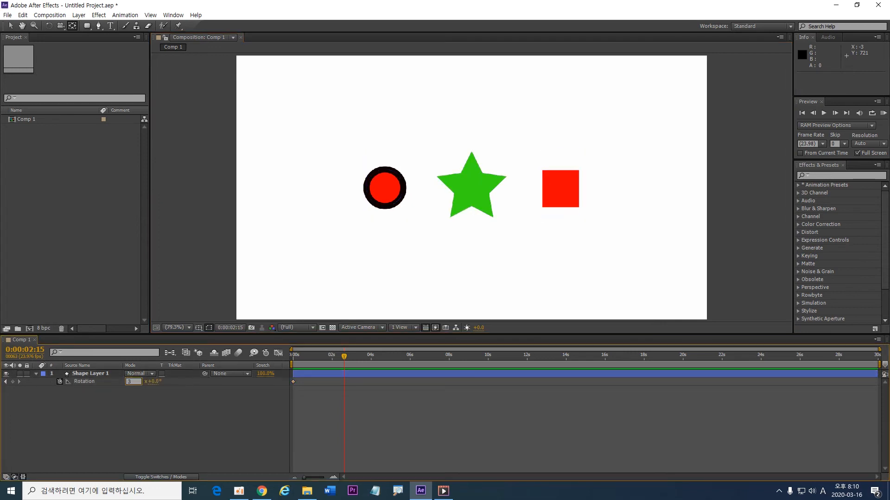
{"action": "key", "text": "Return"}
{"action": "left_click_drag", "start_coordinate": [343, 356], "coordinate": [276, 366]}
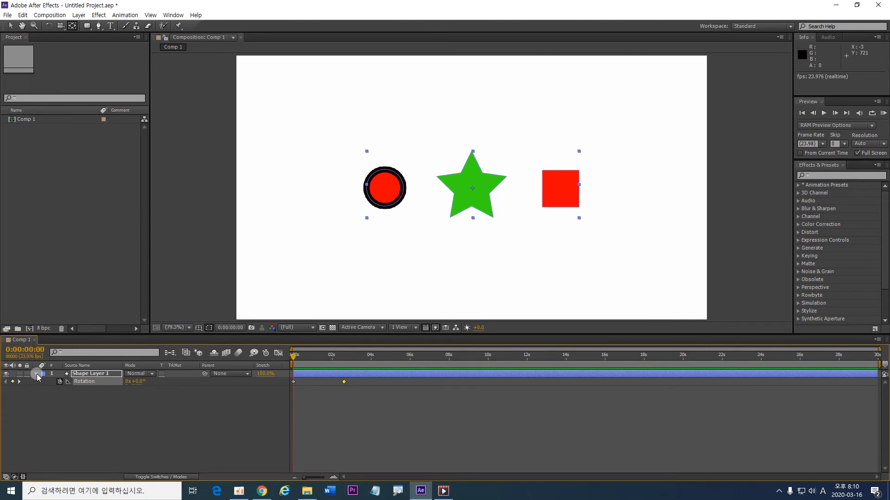
Reveal the transform properties of the circle's group, Group 1, inside the shape layer's contents
{"action": "left_click", "coordinate": [35, 374]}
{"action": "left_click", "coordinate": [35, 374]}
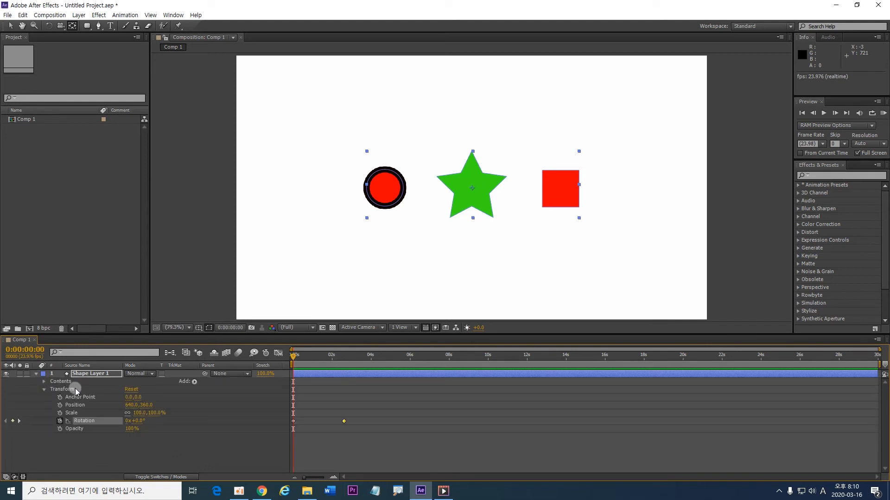
{"action": "left_click", "coordinate": [43, 381]}
{"action": "left_click", "coordinate": [59, 392]}
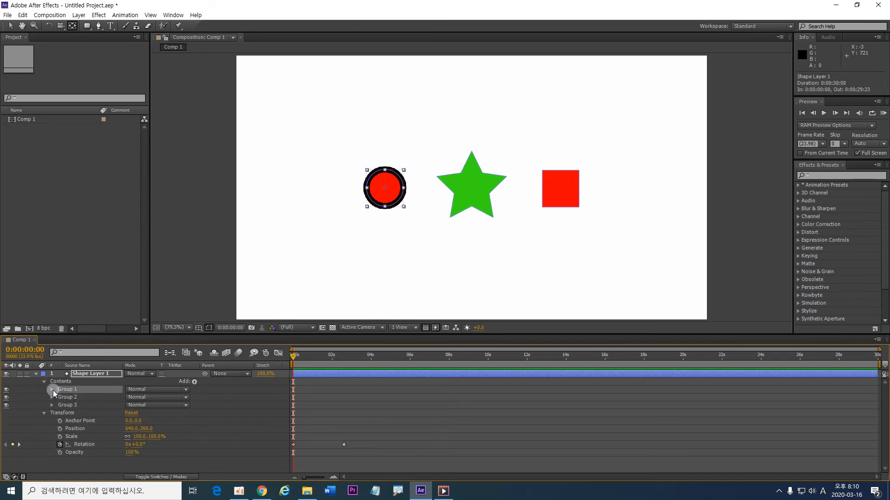
{"action": "left_click", "coordinate": [51, 390]}
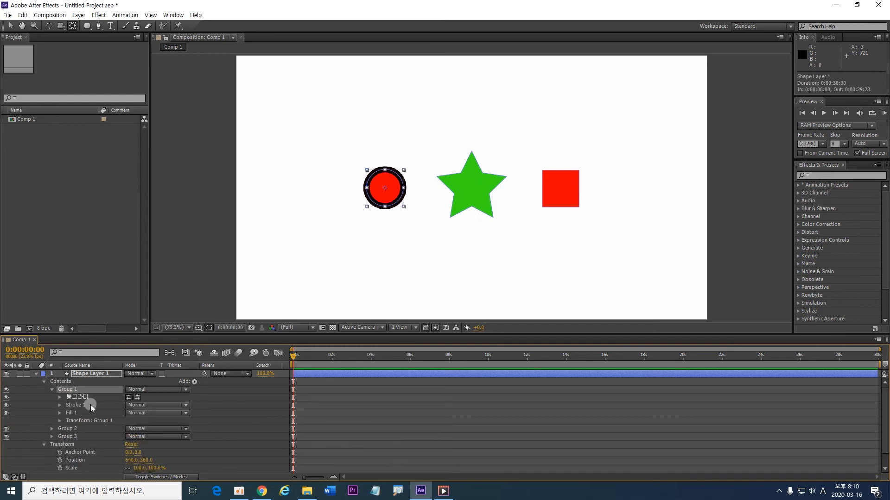
{"action": "left_click", "coordinate": [87, 420]}
{"action": "left_click", "coordinate": [59, 421]}
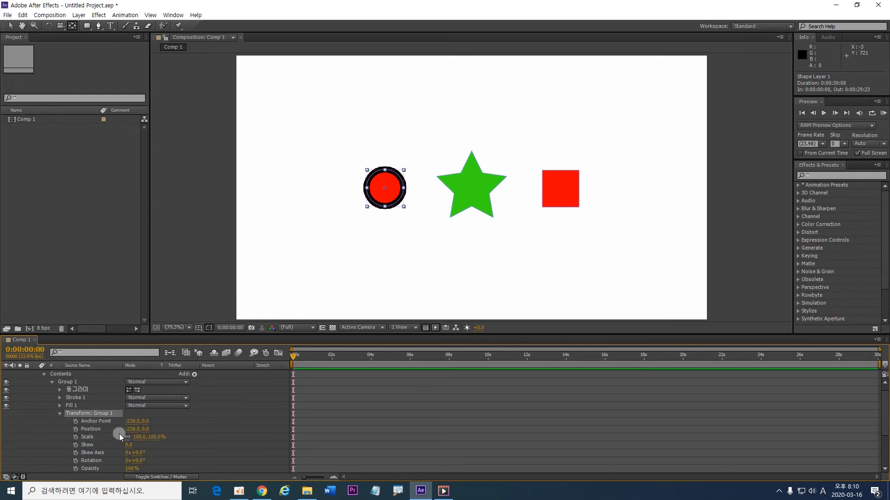
{"action": "scroll", "coordinate": [119, 434], "scroll_direction": "down", "scroll_amount": 2}
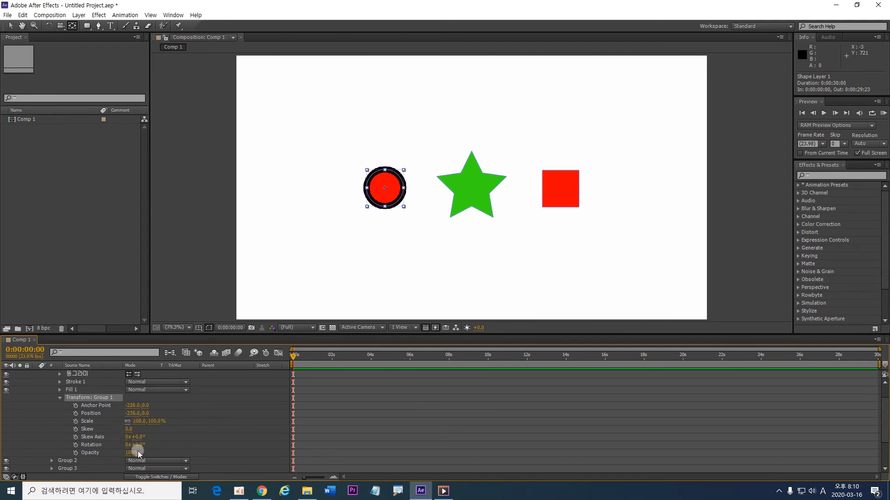
Keyframe Group 1's opacity from 0% at the composition's start to full opacity a little over one second in, and return to the first frame
{"action": "left_click", "coordinate": [75, 453]}
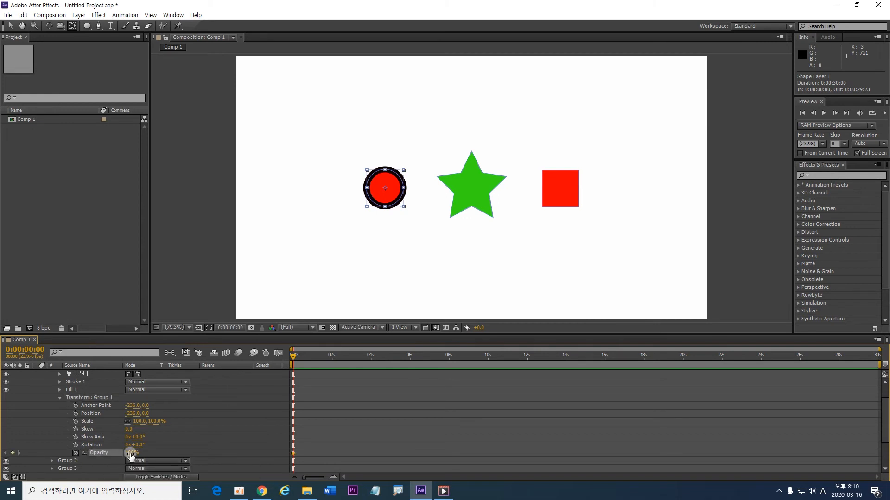
{"action": "left_click_drag", "start_coordinate": [132, 456], "coordinate": [28, 459]}
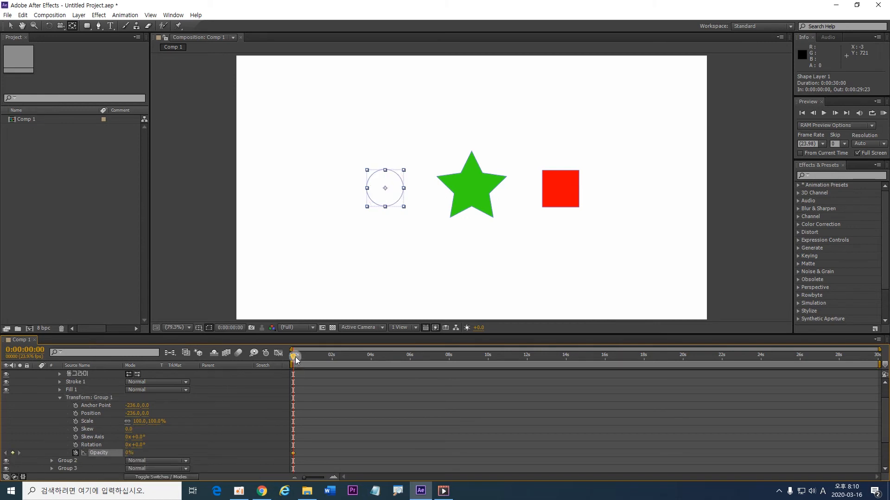
{"action": "left_click_drag", "start_coordinate": [296, 357], "coordinate": [318, 359]}
{"action": "left_click_drag", "start_coordinate": [127, 456], "coordinate": [240, 453]}
{"action": "left_click_drag", "start_coordinate": [317, 355], "coordinate": [293, 357]}
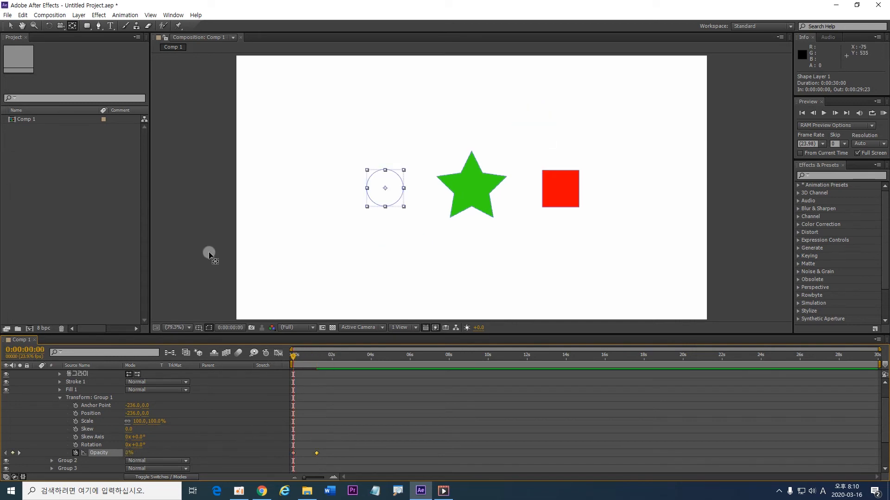
Play back the circle group's opacity animation from the start
{"action": "left_click", "coordinate": [200, 252]}
{"action": "key", "text": "space"}
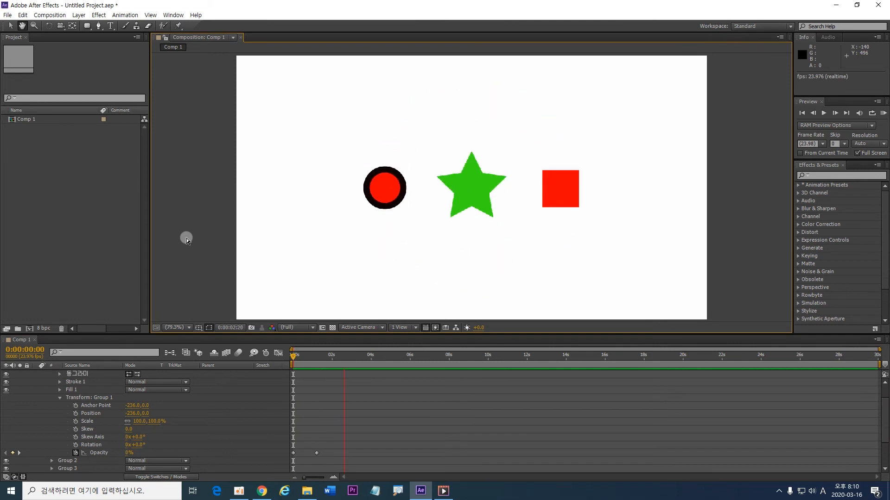
{"action": "key", "text": "y"}
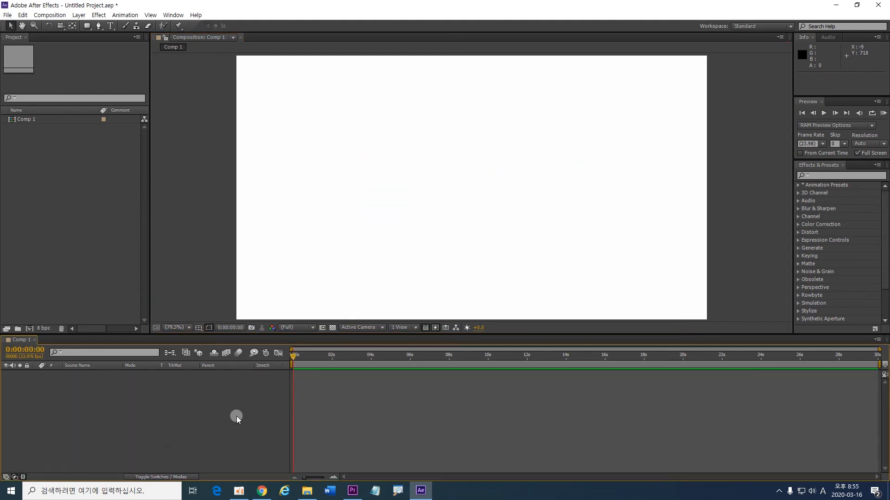
Create a new shape layer in the empty composition and draw a circle about 185 px wide on it near the center
{"action": "right_click", "coordinate": [236, 417]}
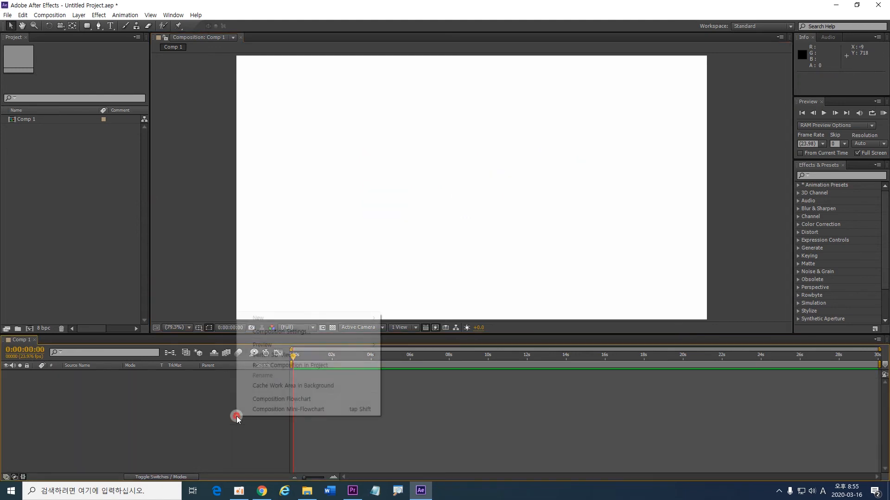
{"action": "mouse_move", "coordinate": [276, 319]}
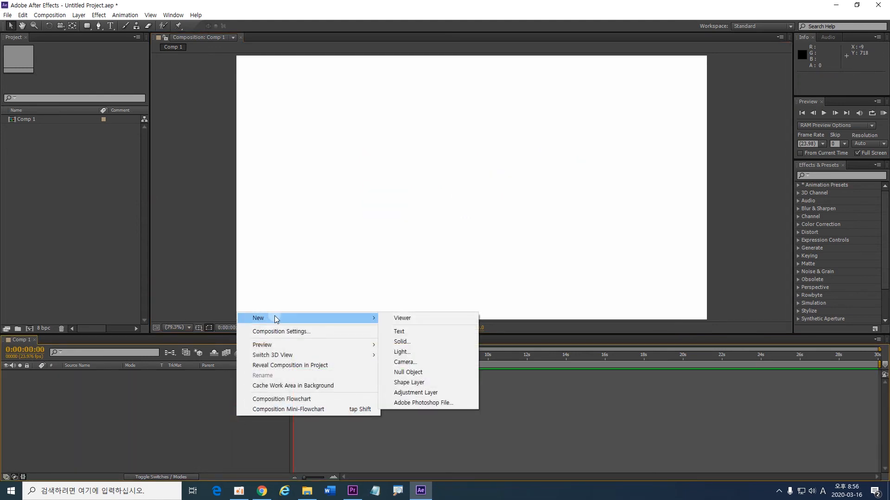
{"action": "left_click", "coordinate": [434, 384]}
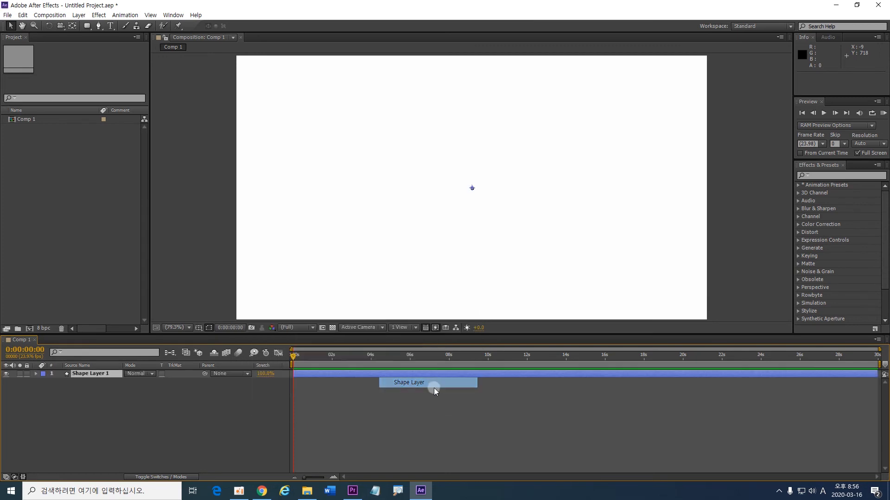
{"action": "left_click", "coordinate": [91, 374]}
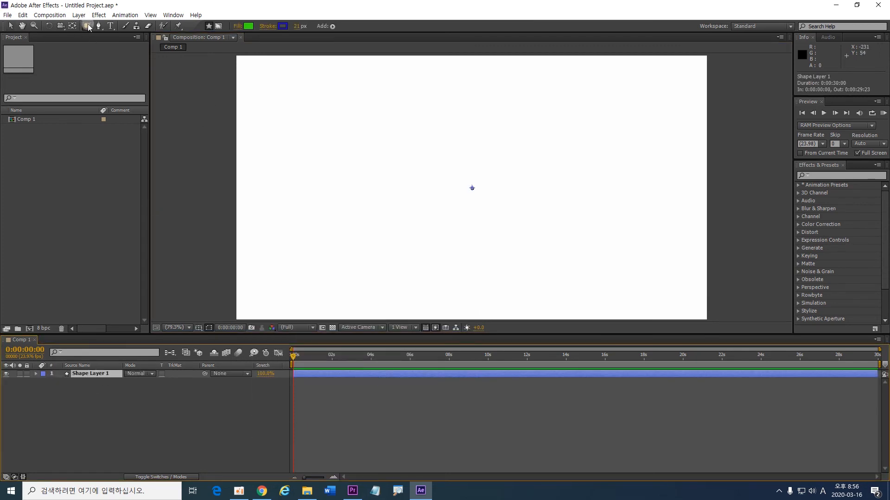
{"action": "left_click_drag", "start_coordinate": [88, 28], "coordinate": [107, 51]}
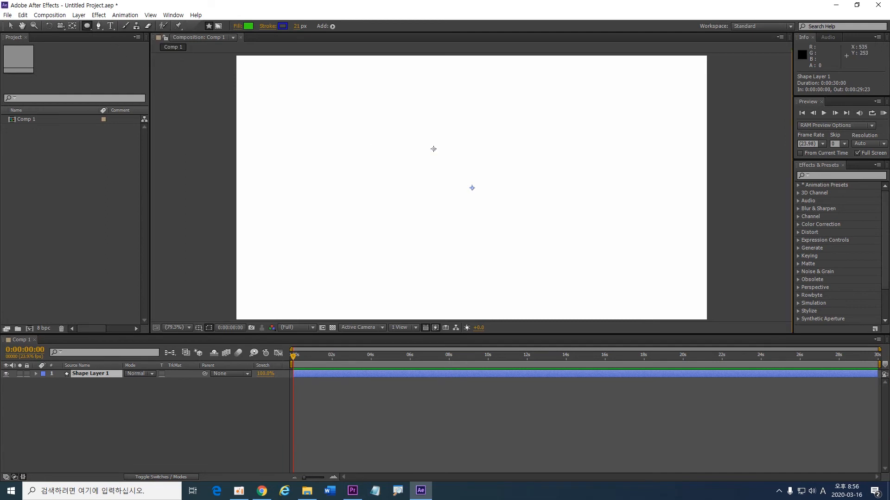
{"action": "left_click_drag", "start_coordinate": [434, 149], "coordinate": [502, 217]}
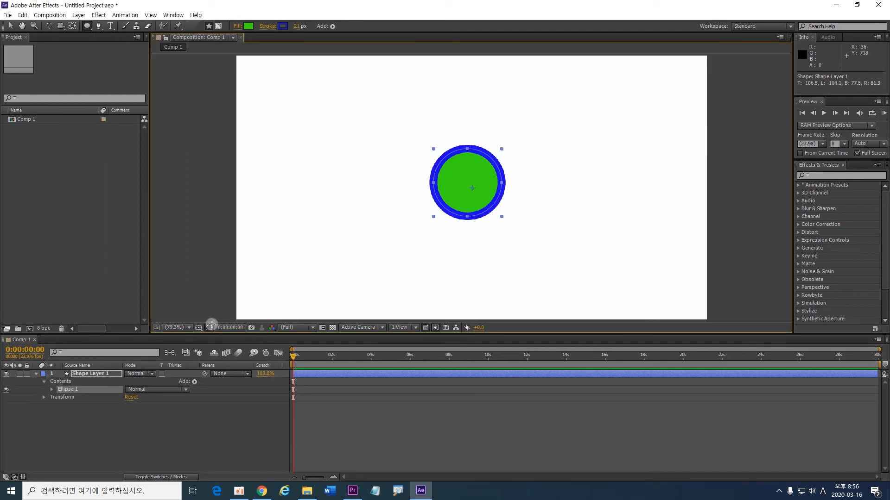
Examine the ellipse group's path, stroke, fill and transform entries, then collapse and deselect the shape layer
{"action": "left_click", "coordinate": [51, 391]}
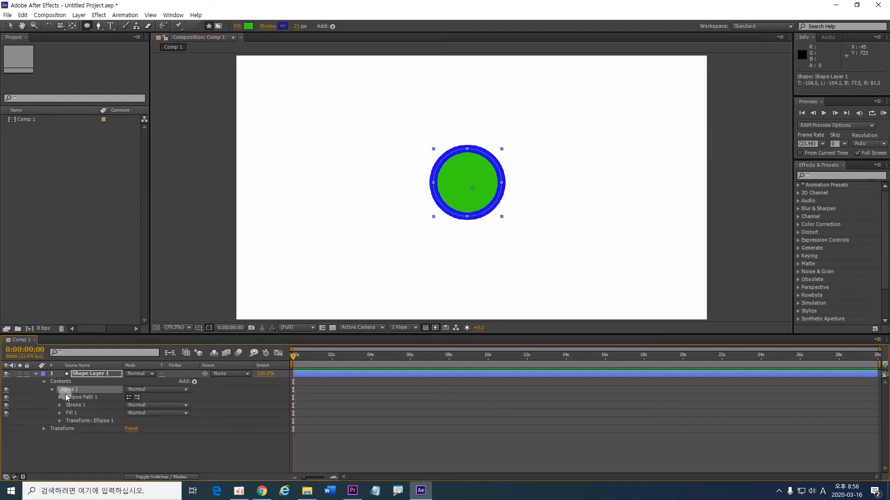
{"action": "left_click", "coordinate": [83, 406]}
{"action": "left_click", "coordinate": [79, 412]}
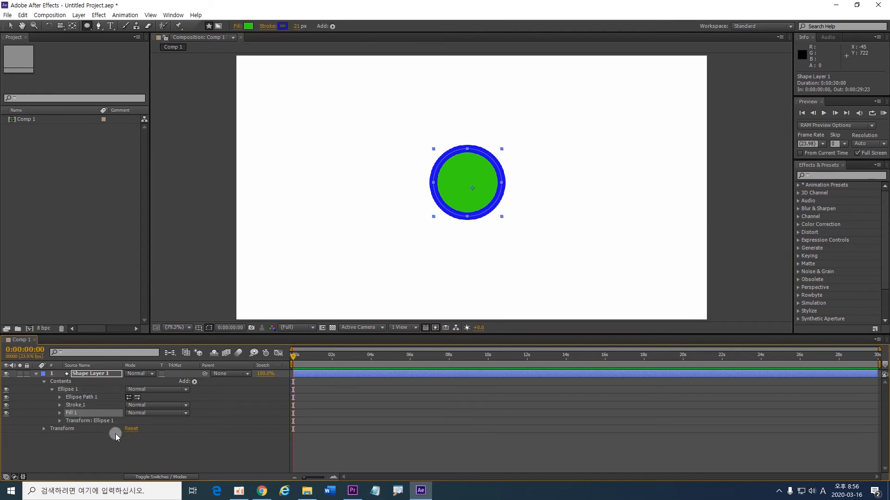
{"action": "left_click", "coordinate": [93, 374]}
{"action": "left_click", "coordinate": [35, 374]}
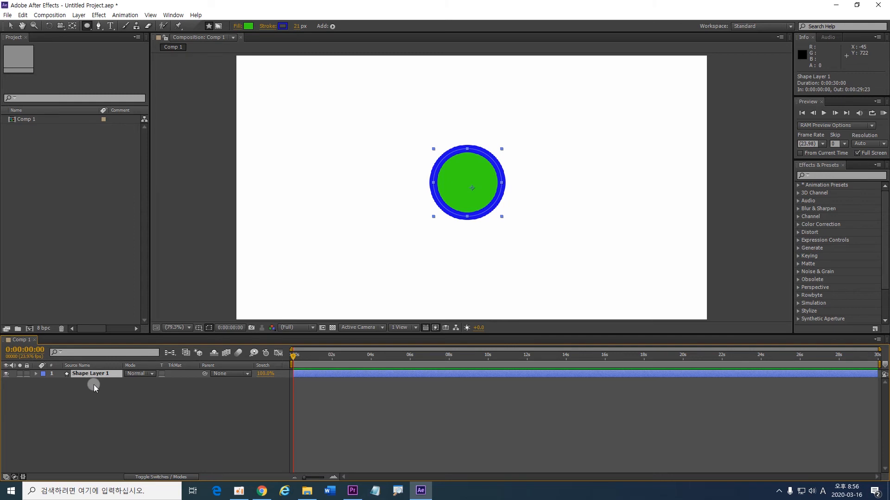
{"action": "left_click", "coordinate": [117, 416]}
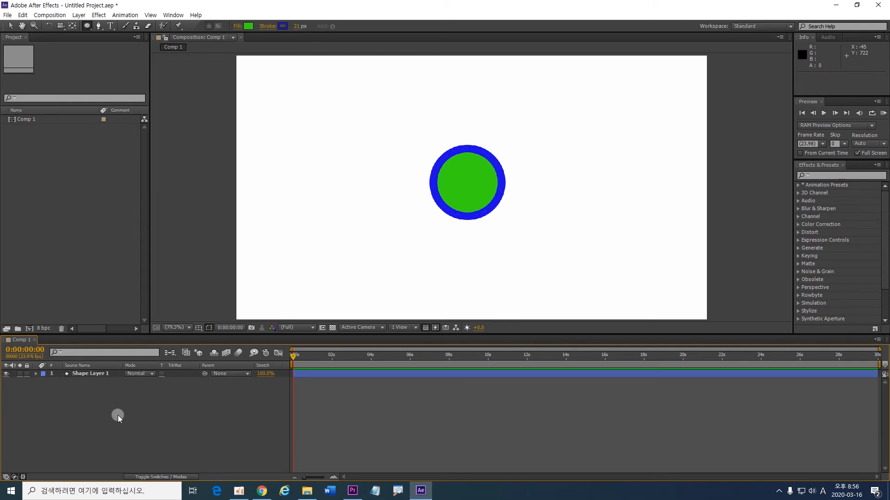
Draw a pentagon with the Polygon tool on its own separate shape layer and move it fully into the frame beside the circle
{"action": "left_click", "coordinate": [90, 29]}
{"action": "left_click", "coordinate": [122, 55]}
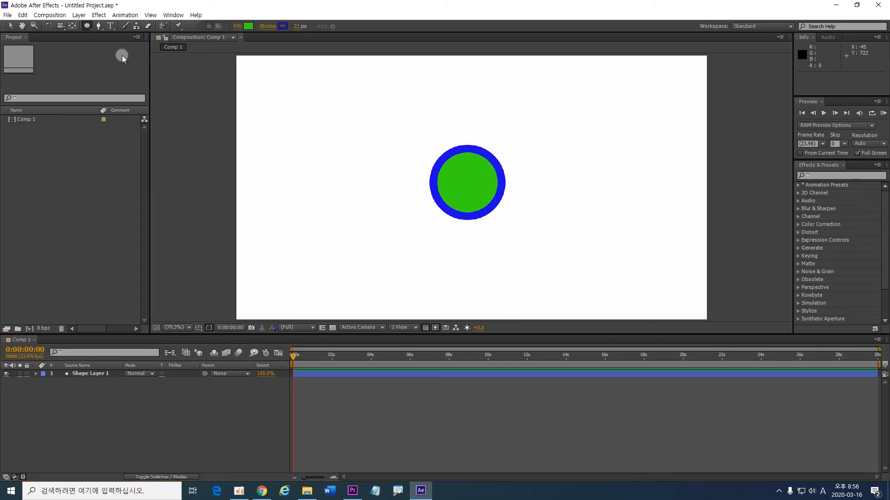
{"action": "left_click_drag", "start_coordinate": [276, 124], "coordinate": [274, 65]}
{"action": "left_click", "coordinate": [11, 27]}
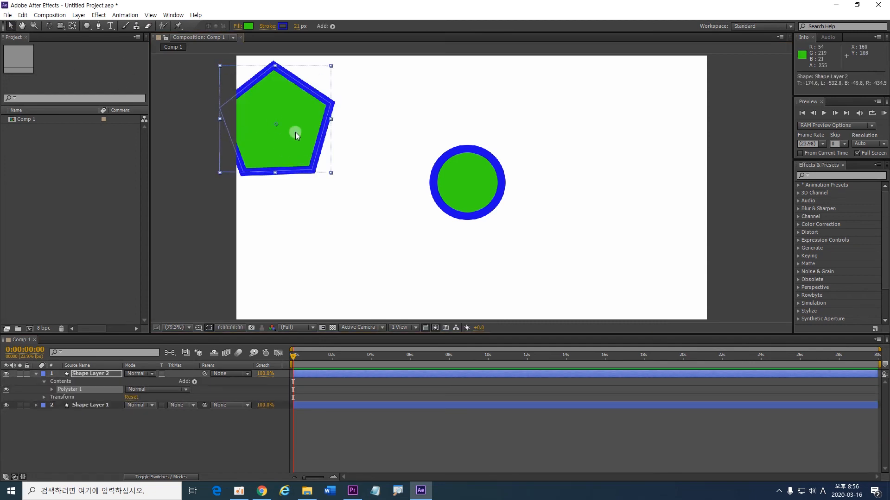
{"action": "left_click_drag", "start_coordinate": [292, 134], "coordinate": [348, 177]}
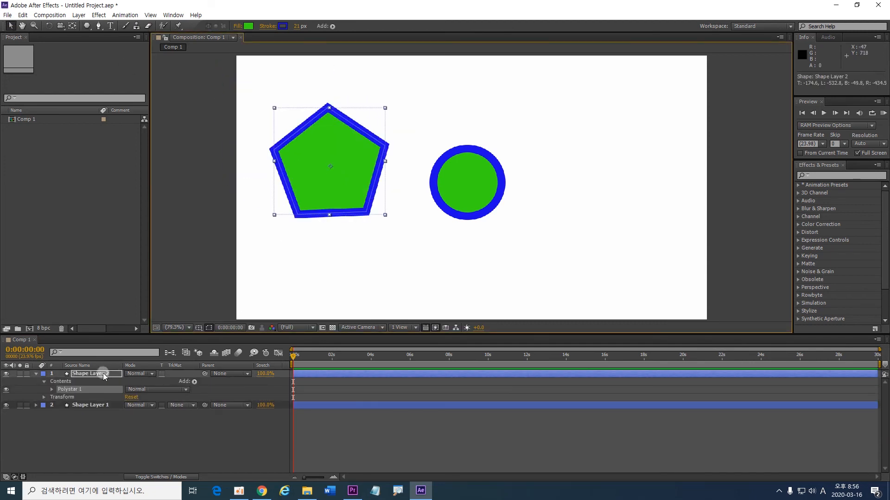
Duplicate the circle's shape layer and move the copy about 240 px horizontally, to the right of the original circle
{"action": "left_click", "coordinate": [95, 405]}
{"action": "left_click", "coordinate": [89, 374]}
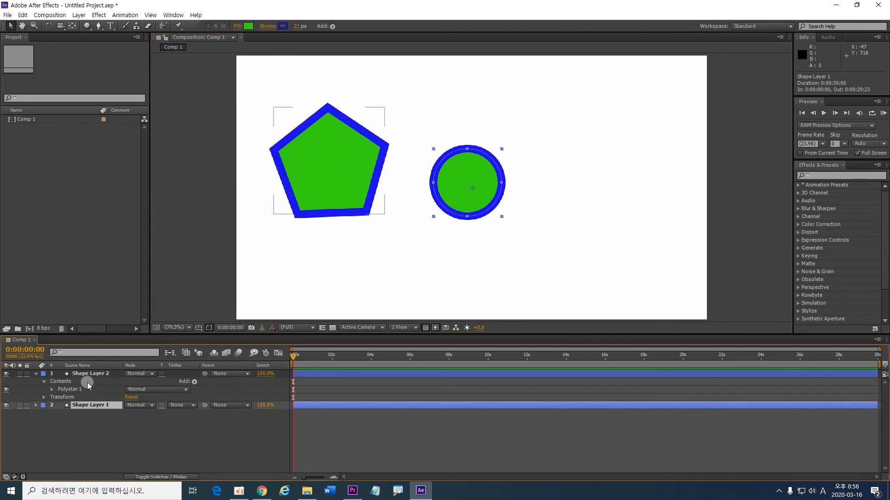
{"action": "left_click", "coordinate": [35, 374]}
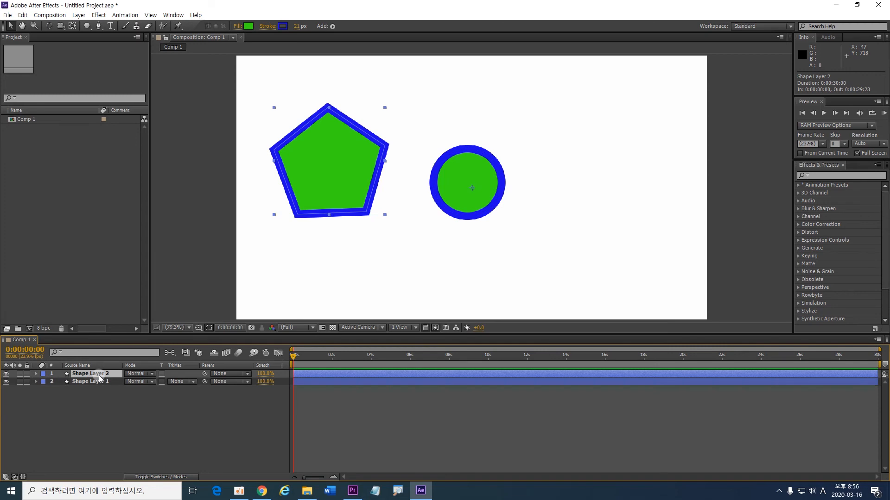
{"action": "left_click", "coordinate": [103, 382]}
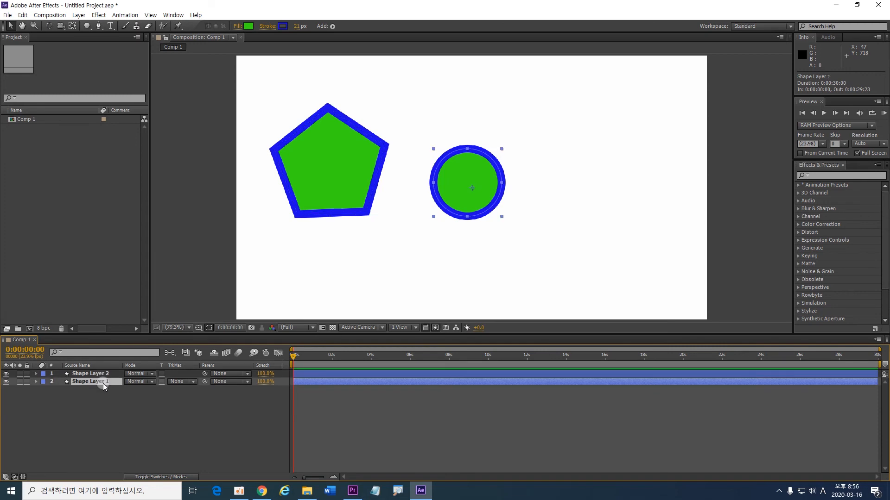
{"action": "key", "text": "ctrl+d"}
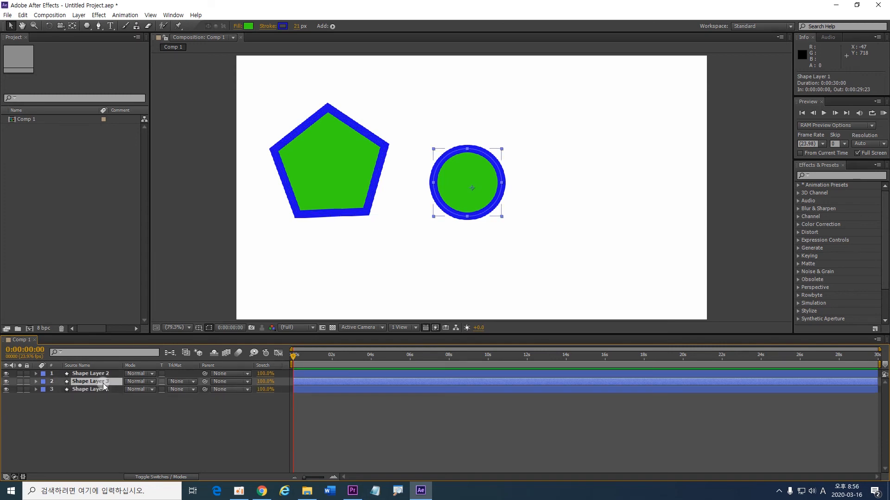
{"action": "left_click_drag", "start_coordinate": [475, 201], "coordinate": [562, 197]}
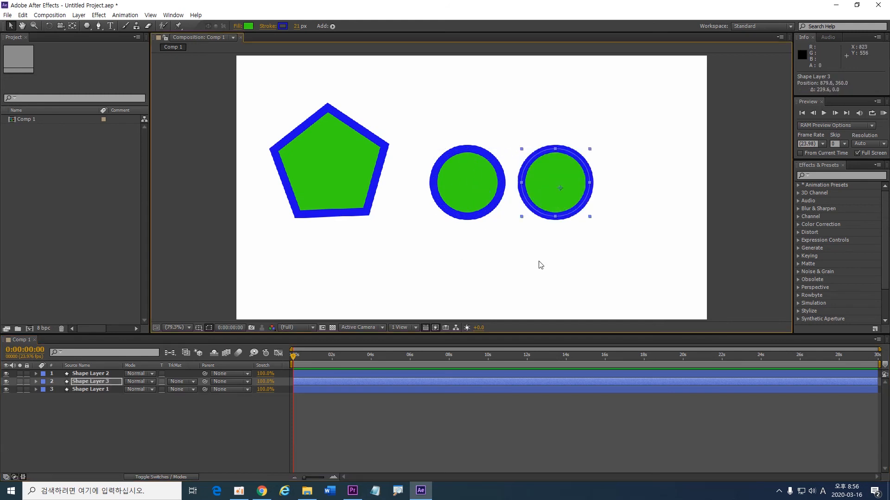
Add a polystar path to the duplicated circle layer's contents and move that layer to about 932.5, 361.3
{"action": "left_click", "coordinate": [36, 382]}
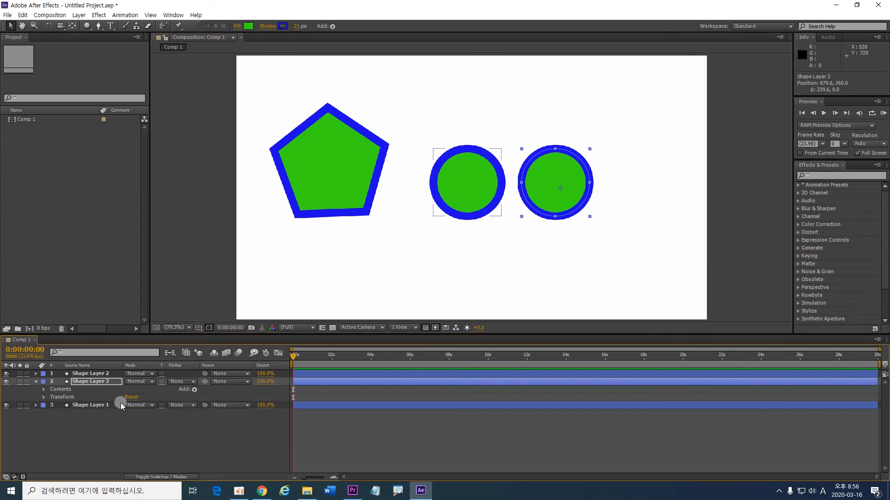
{"action": "left_click", "coordinate": [44, 389]}
{"action": "left_click", "coordinate": [194, 390]}
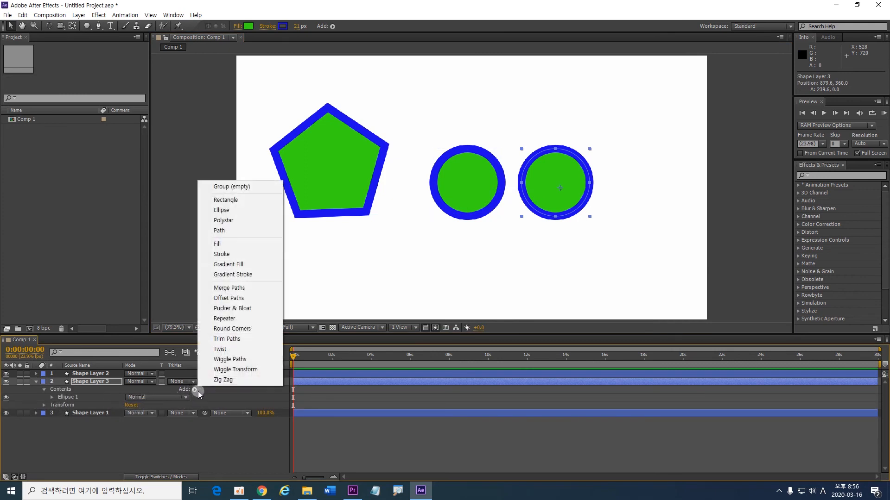
{"action": "left_click", "coordinate": [230, 221]}
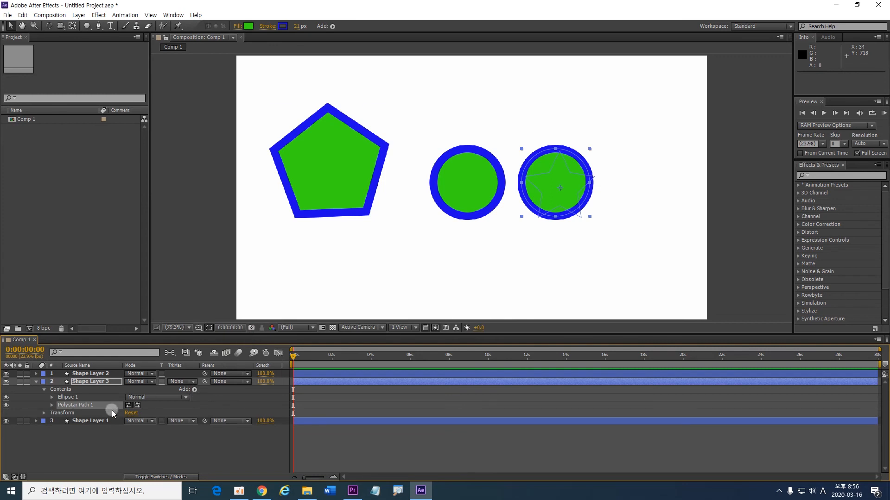
{"action": "mouse_move", "coordinate": [569, 191]}
{"action": "left_mouse_down"}
{"action": "mouse_move", "coordinate": [643, 191]}
{"action": "mouse_move", "coordinate": [570, 194]}
{"action": "left_mouse_up"}
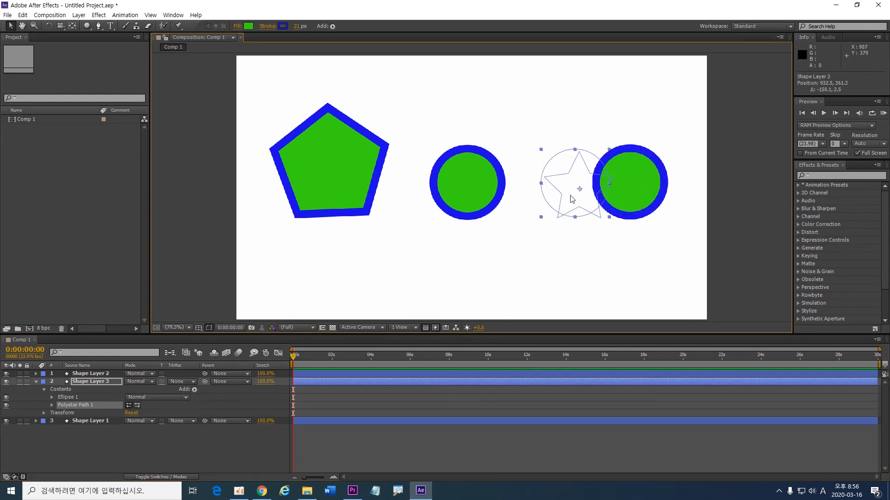
Set the polystar path's position to 242.0, 0.0, then collapse and deselect its layer
{"action": "left_click", "coordinate": [51, 405]}
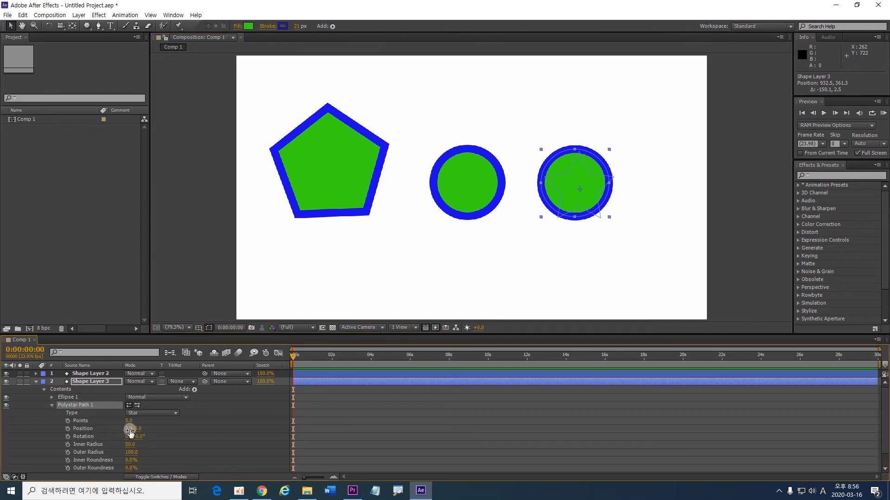
{"action": "left_click_drag", "start_coordinate": [130, 433], "coordinate": [48, 413]}
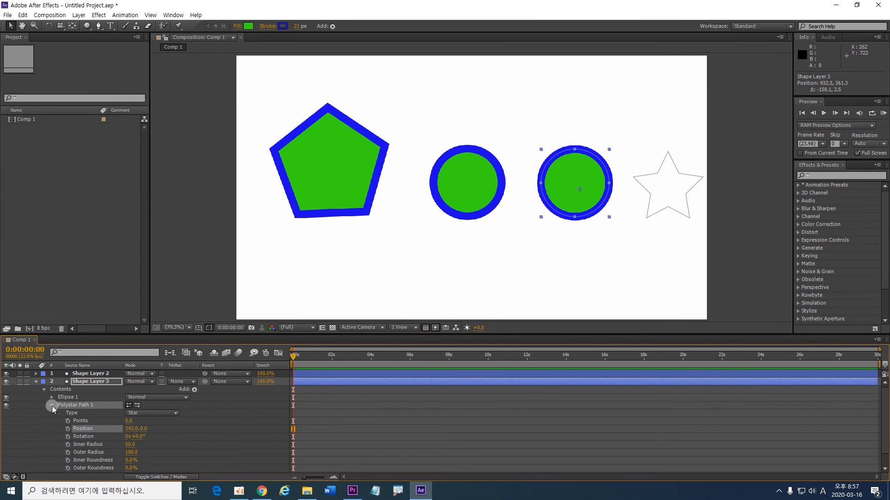
{"action": "left_click", "coordinate": [52, 406]}
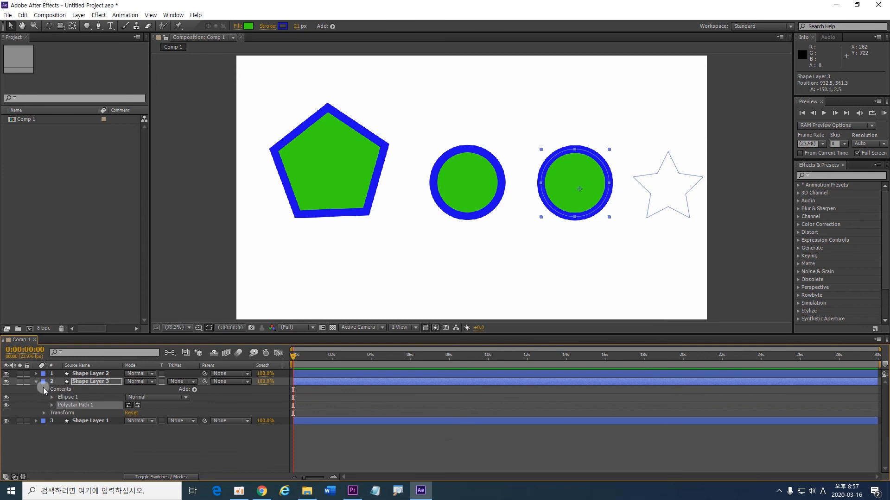
{"action": "left_click", "coordinate": [43, 389]}
{"action": "left_click", "coordinate": [35, 382]}
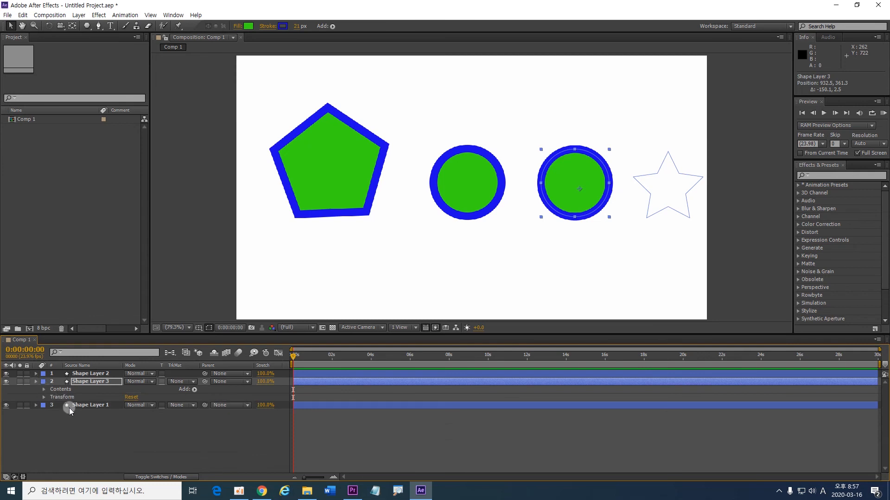
{"action": "left_click", "coordinate": [127, 449]}
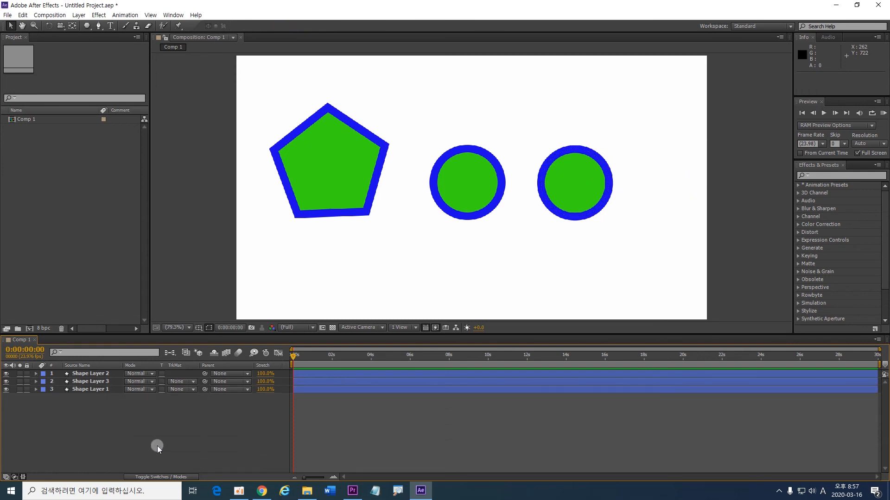
Delete all three shape layers from the composition
{"action": "left_click", "coordinate": [91, 381]}
{"action": "left_click", "coordinate": [94, 380]}
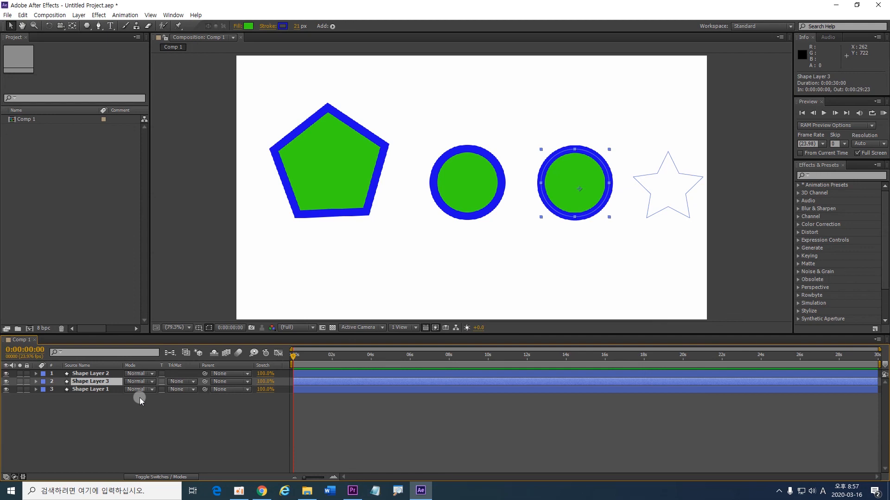
{"action": "left_click", "coordinate": [149, 414]}
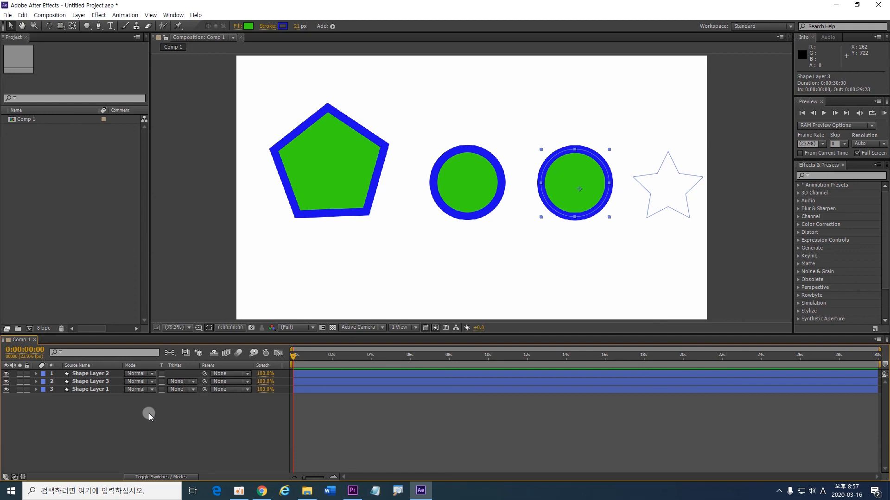
{"action": "left_click_drag", "start_coordinate": [140, 415], "coordinate": [111, 388]}
{"action": "key", "text": "Delete"}
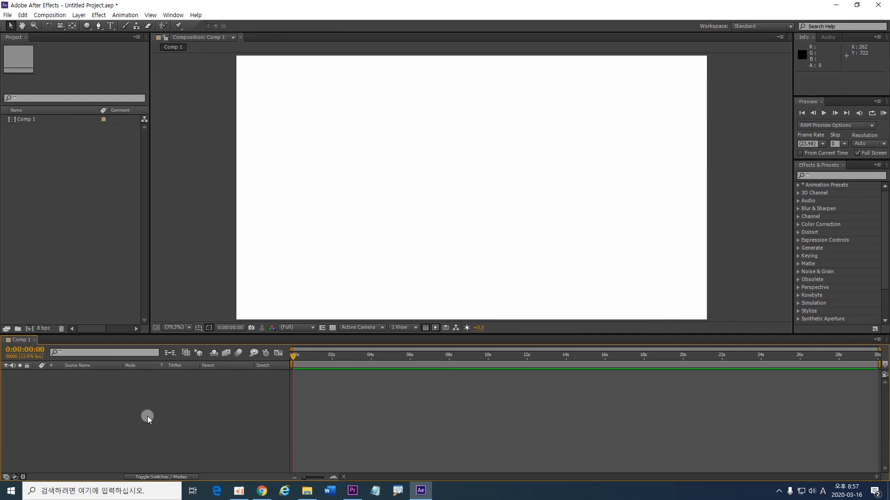